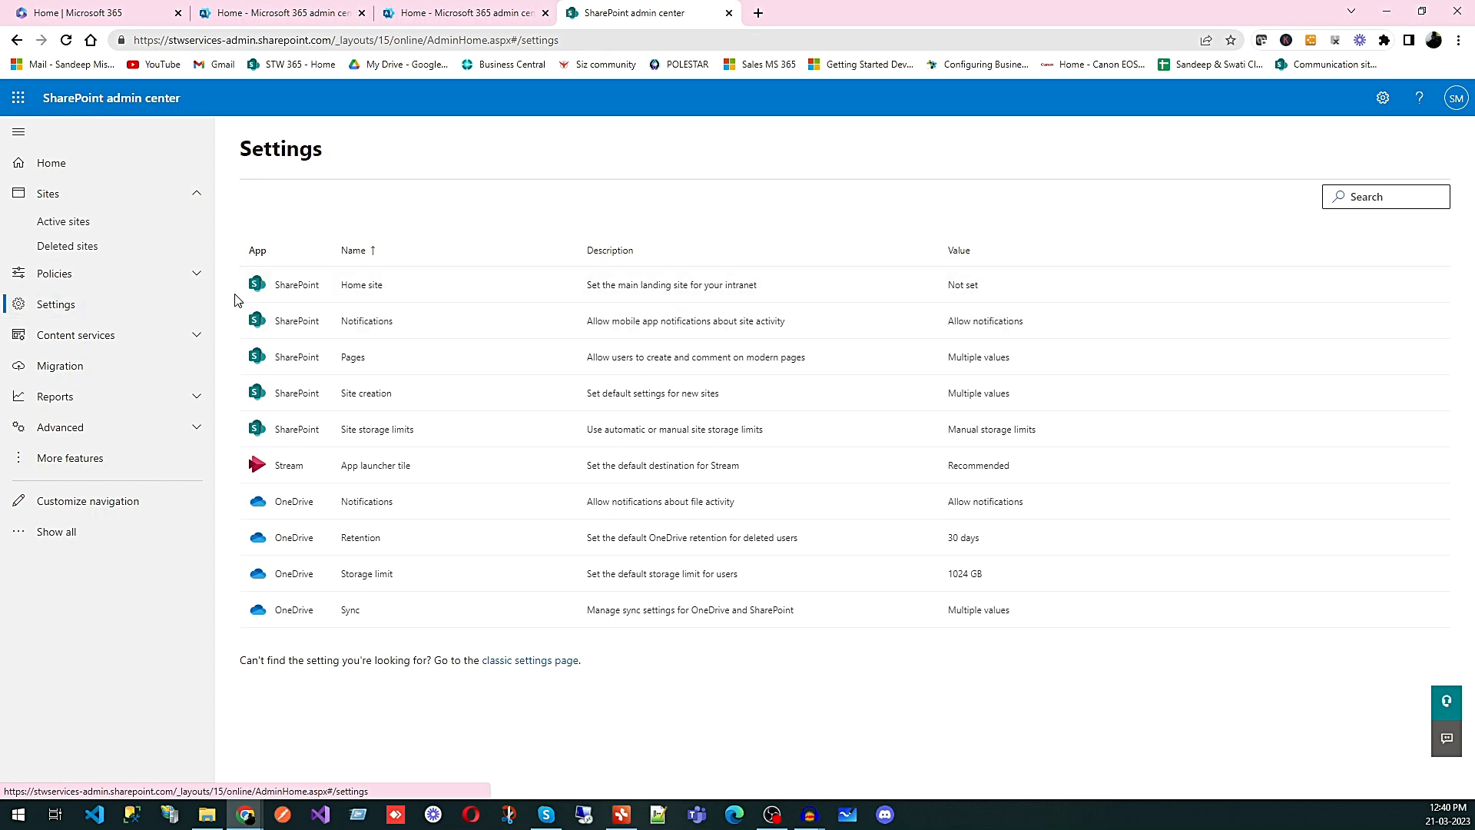
Open the SharePoint Home site setting, then open the Communication site from the SharePoint start page and copy its URL
left_click(290, 284)
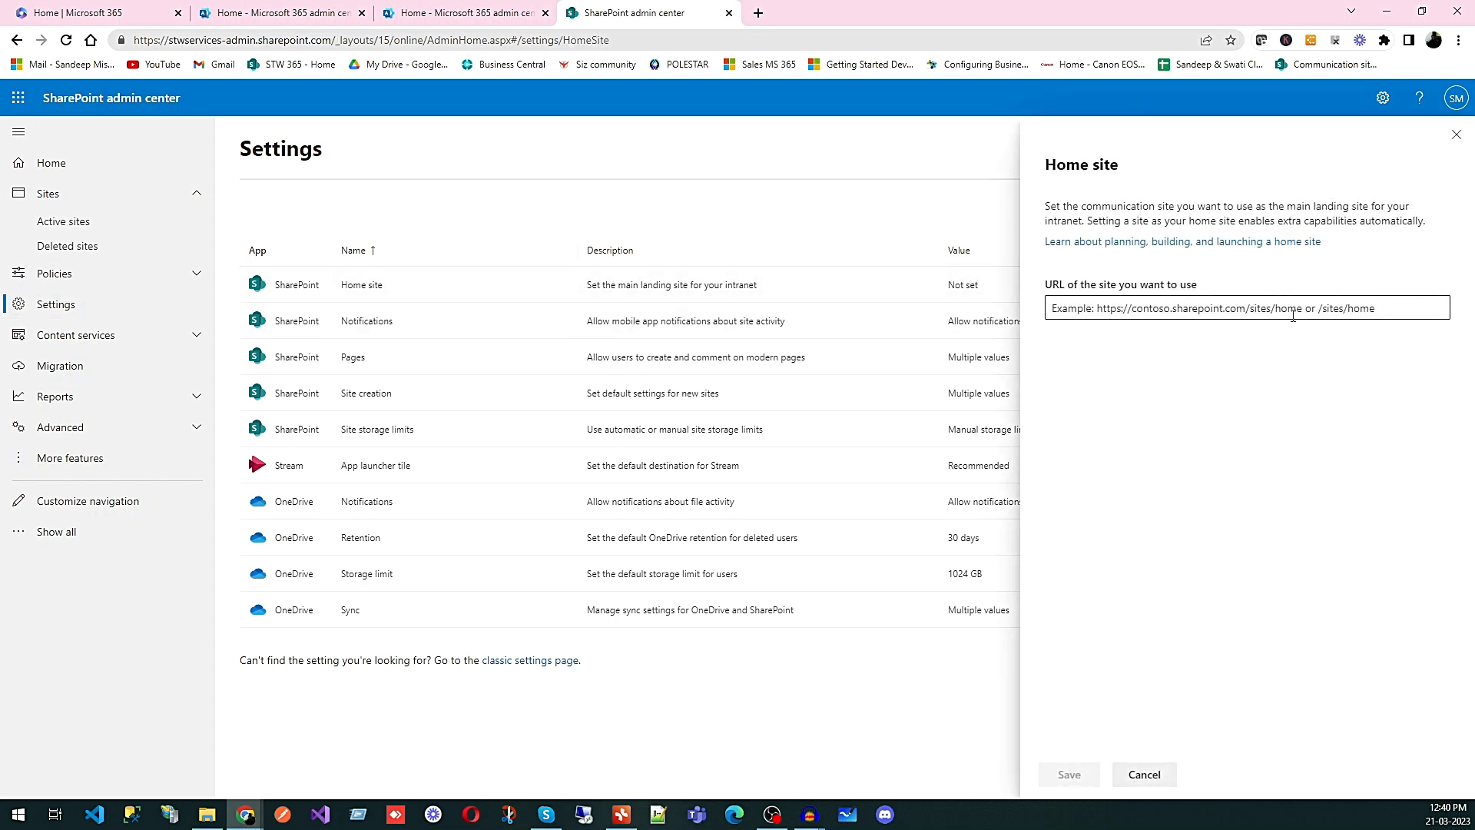
left_click(285, 13)
left_click(18, 98)
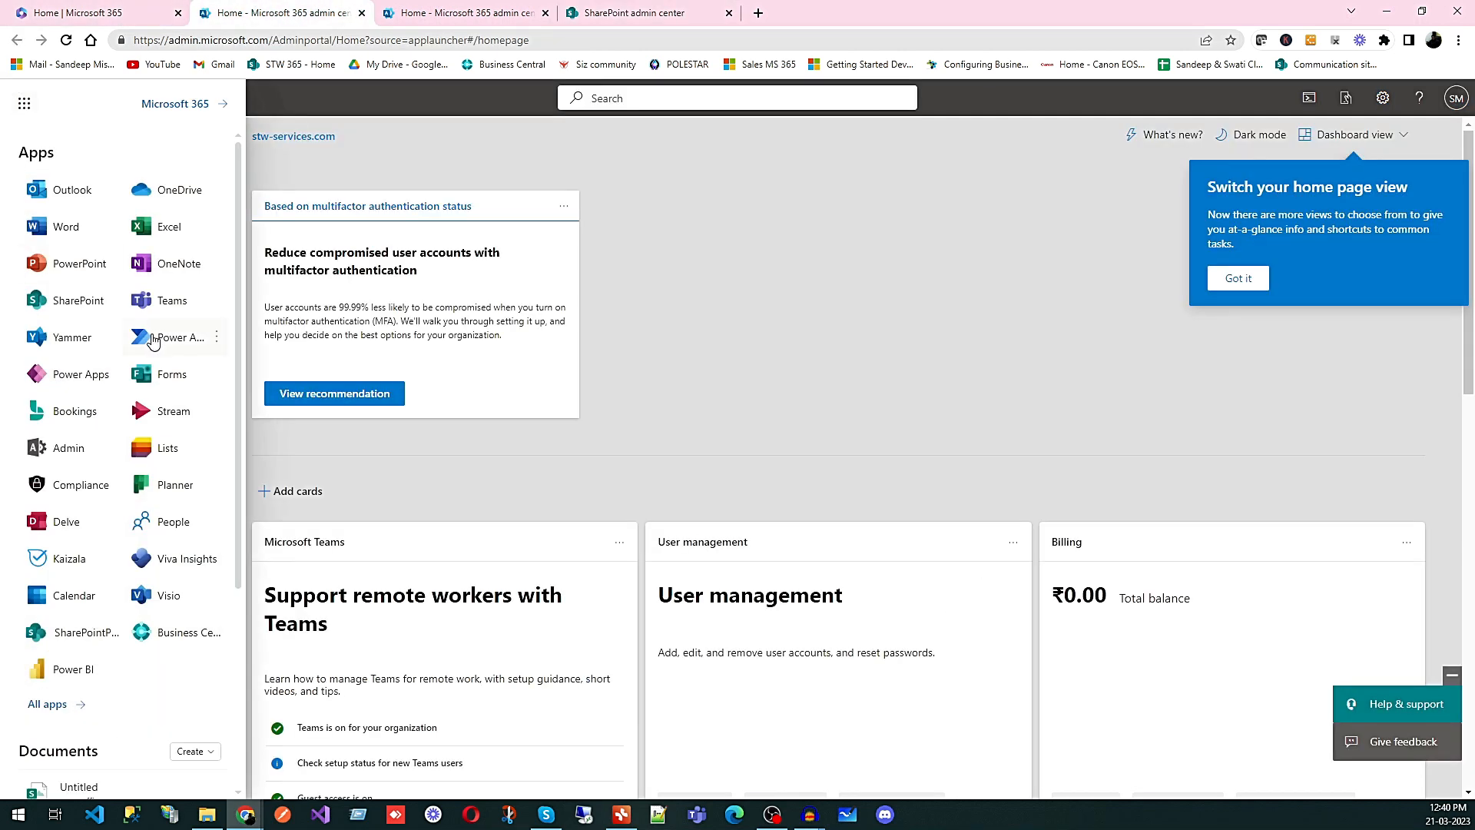
left_click(80, 301)
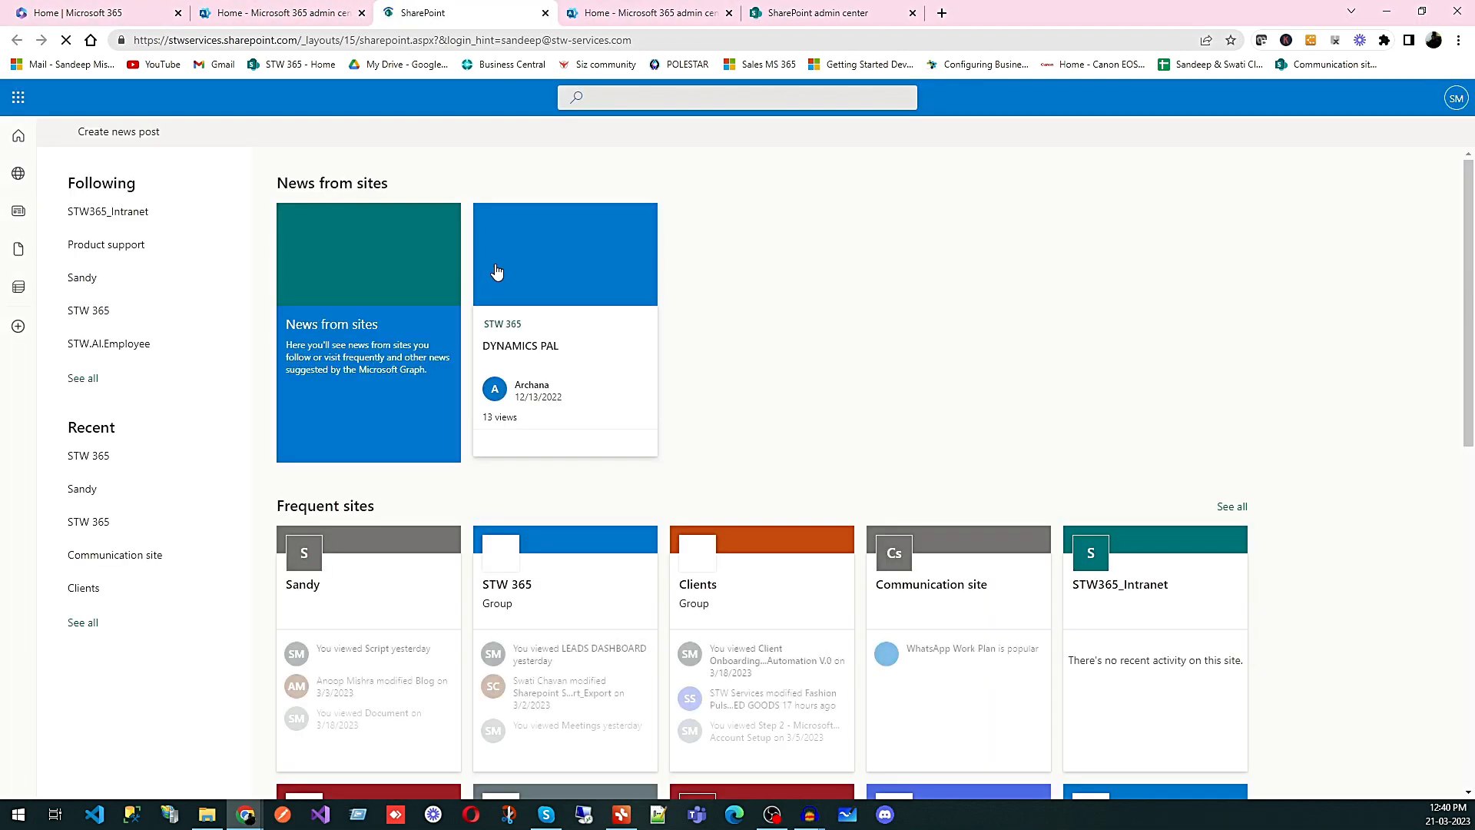
scroll(692, 332, "down", 3)
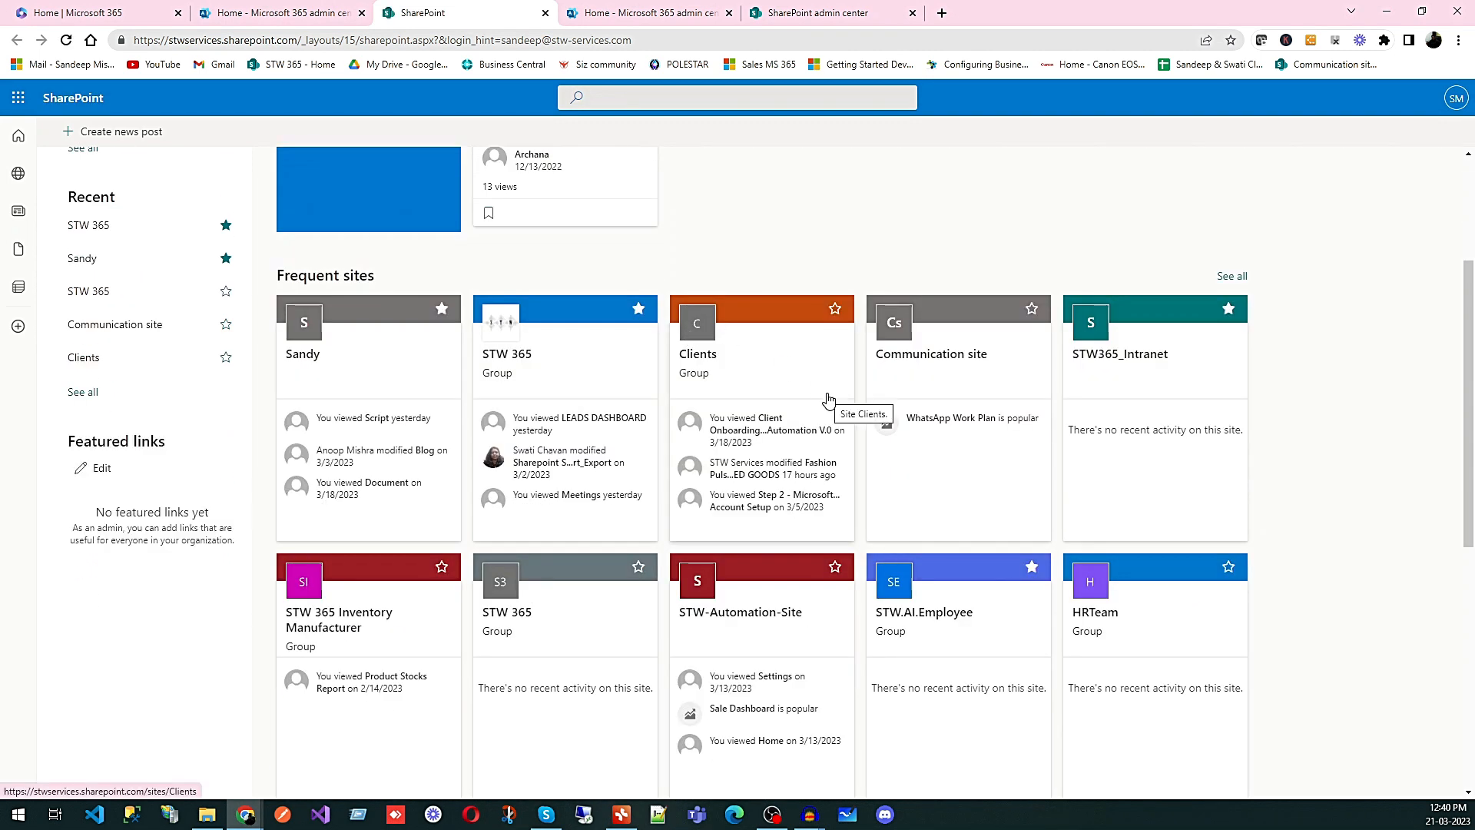
left_click(934, 355)
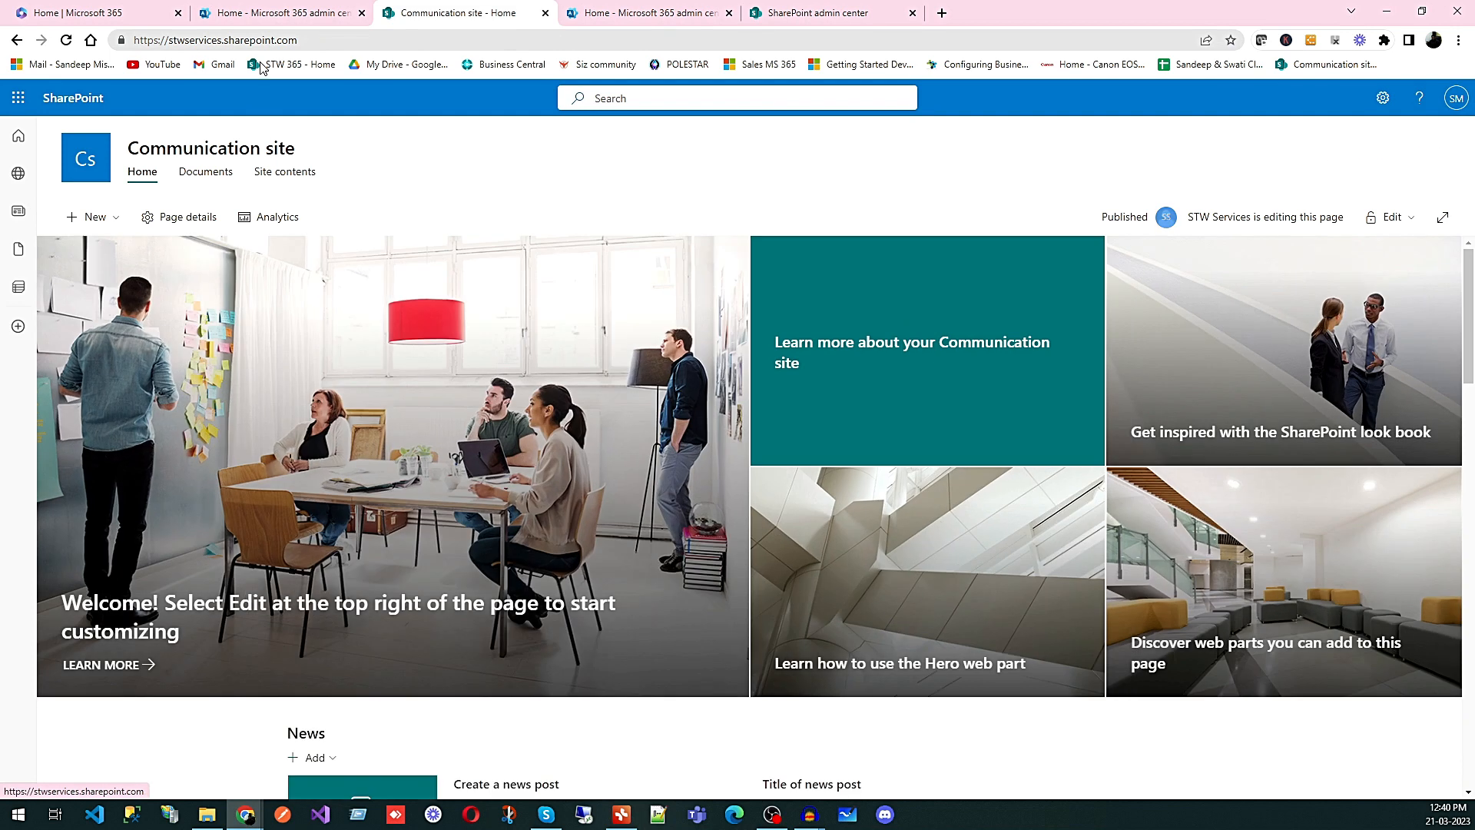
left_click(279, 45)
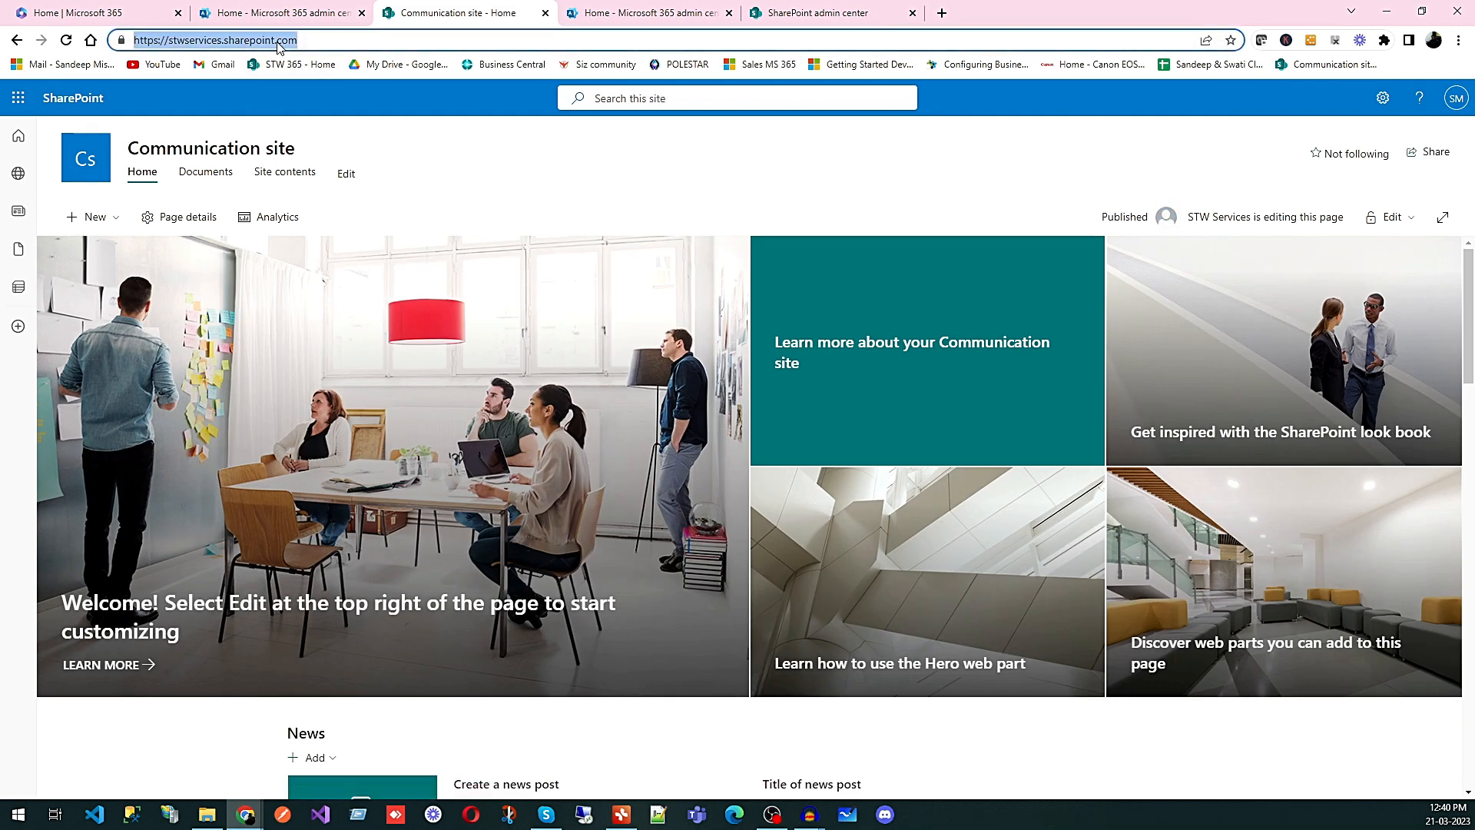
right_click(279, 48)
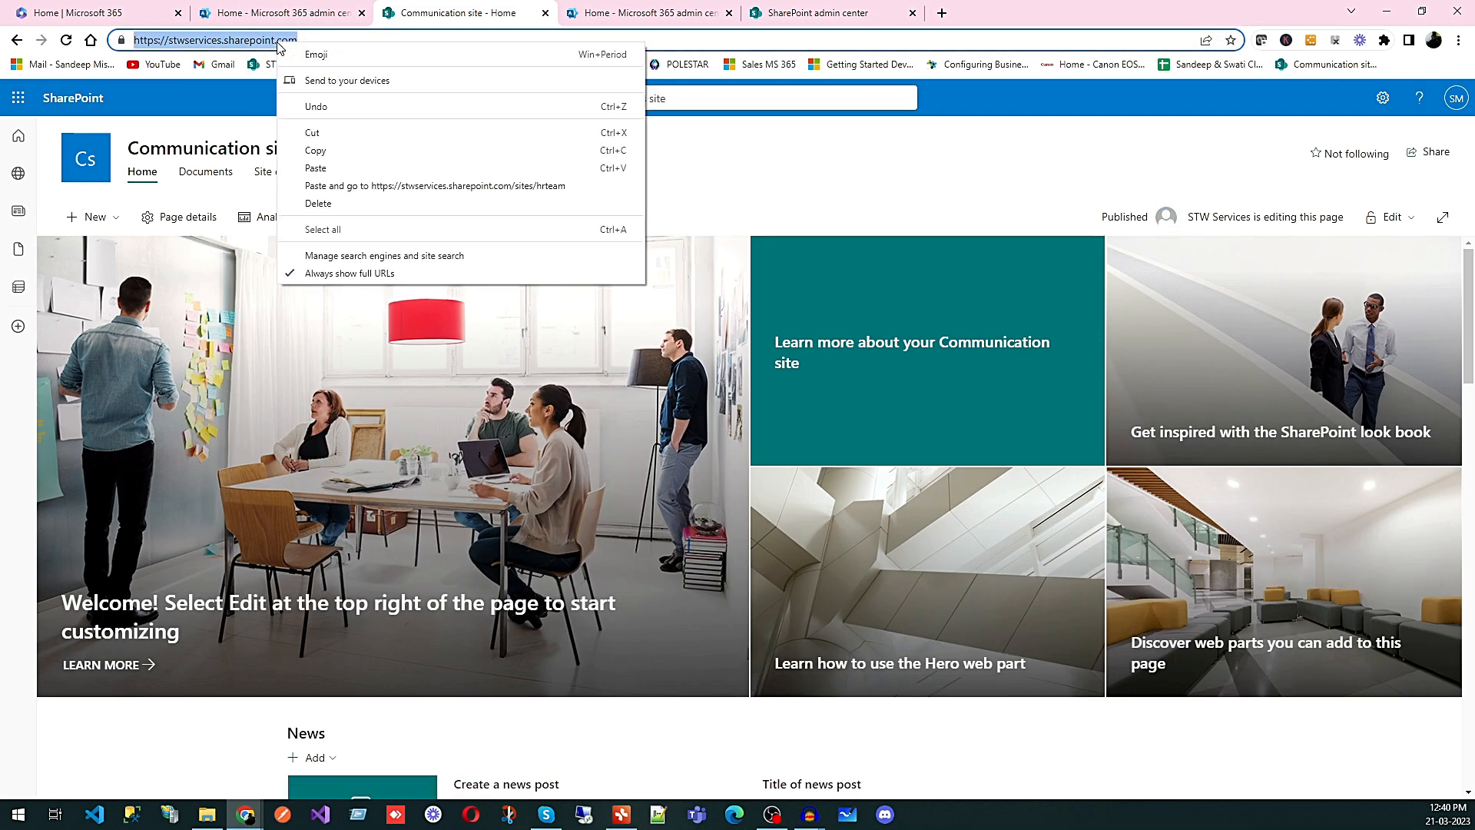
left_click(344, 152)
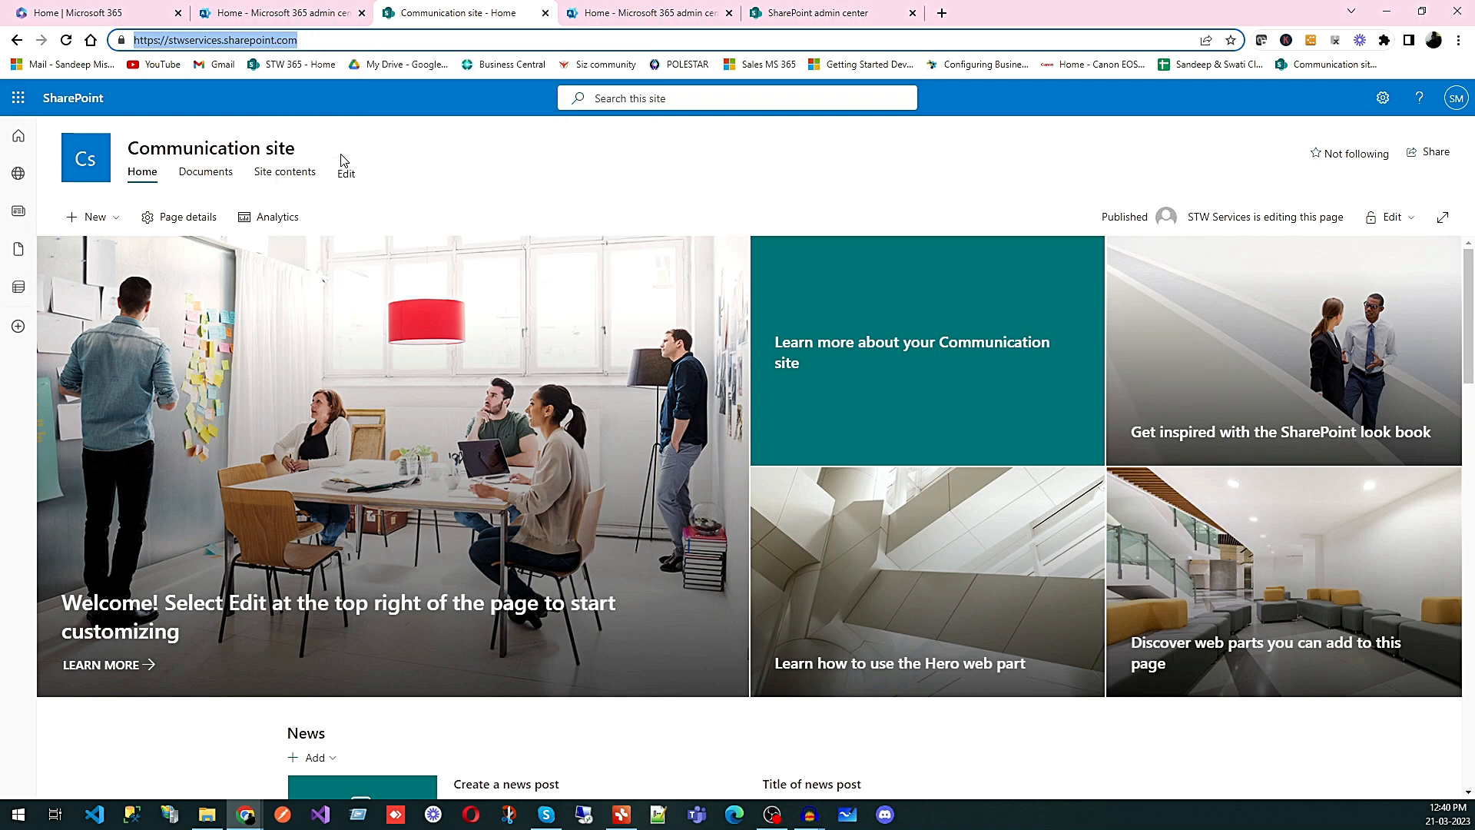
left_click(857, 13)
left_click(1197, 309)
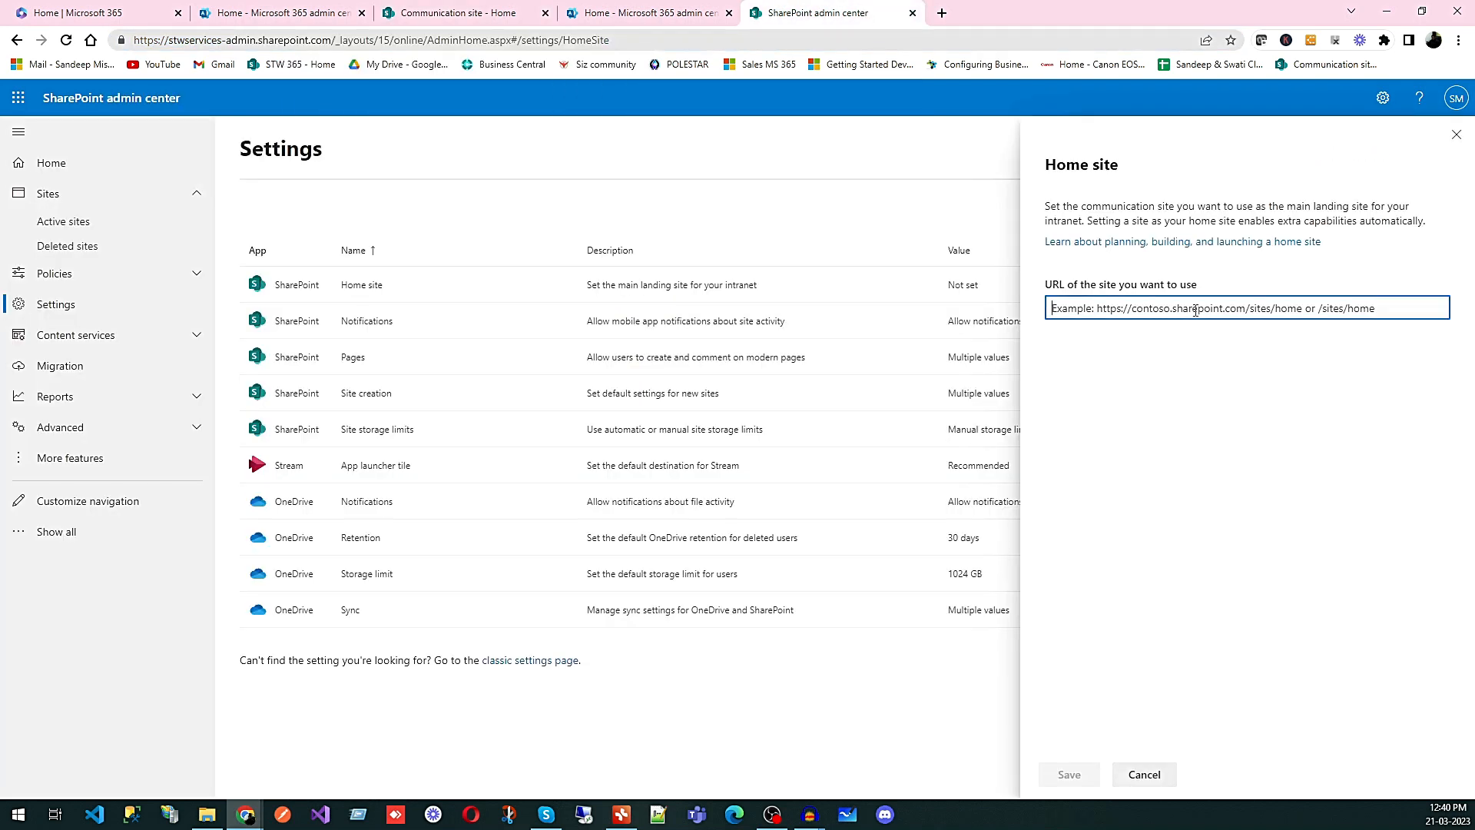
right_click(1197, 310)
left_click(1270, 433)
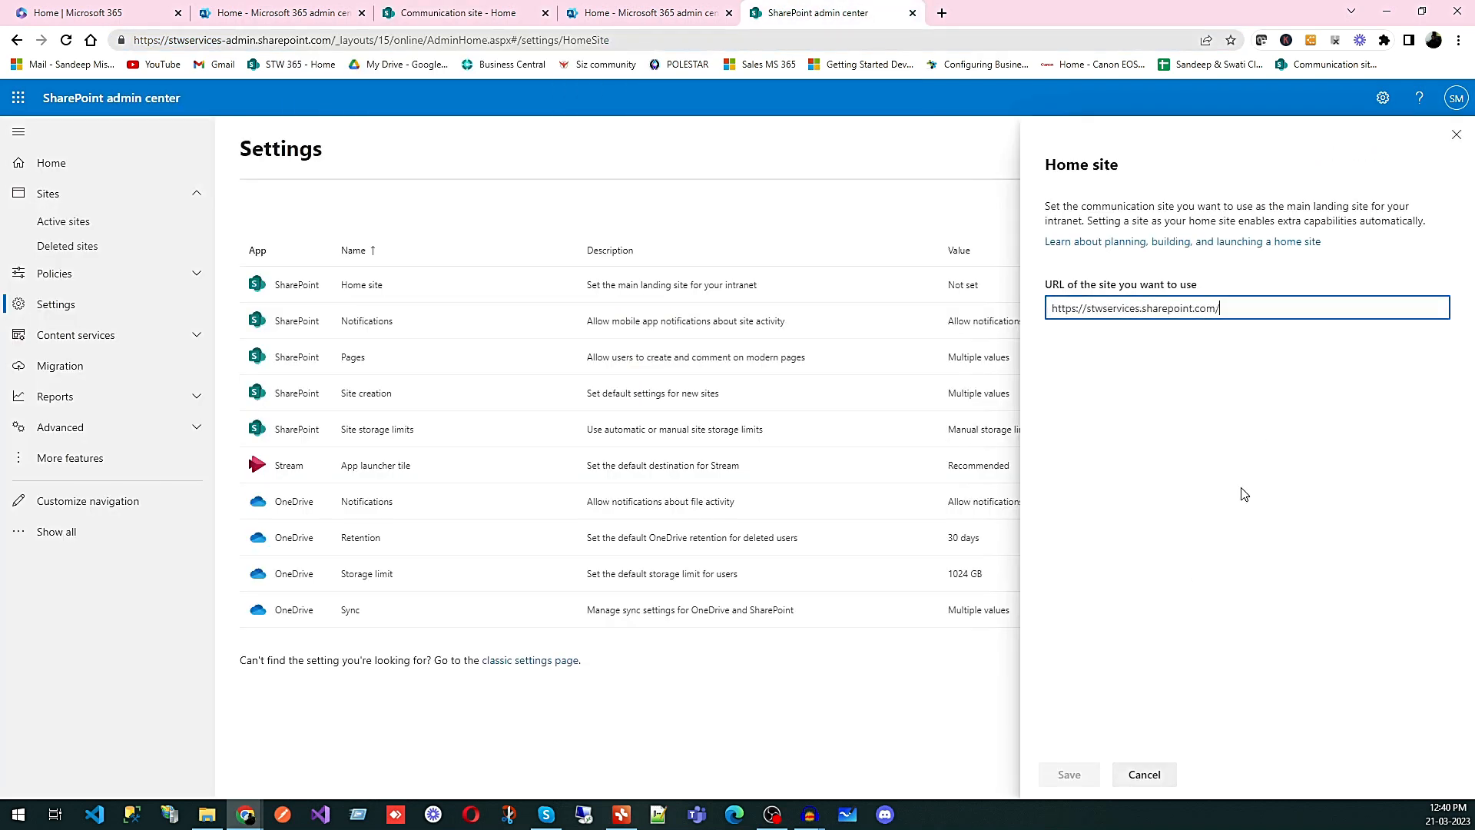
left_click(1089, 676)
left_click(1067, 776)
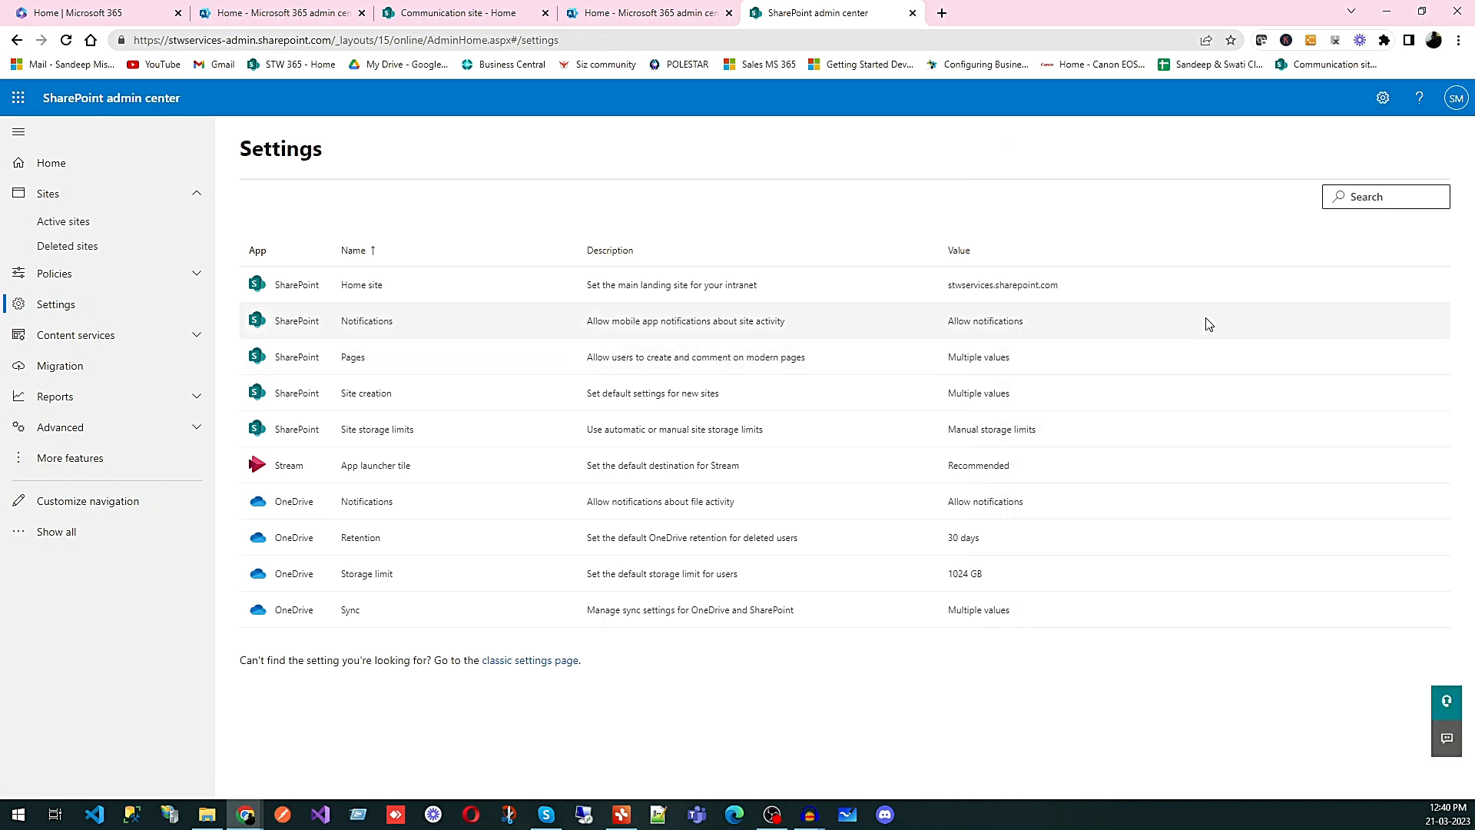
Review the SharePoint Notifications and Pages settings, closing each without changes
double_click(294, 323)
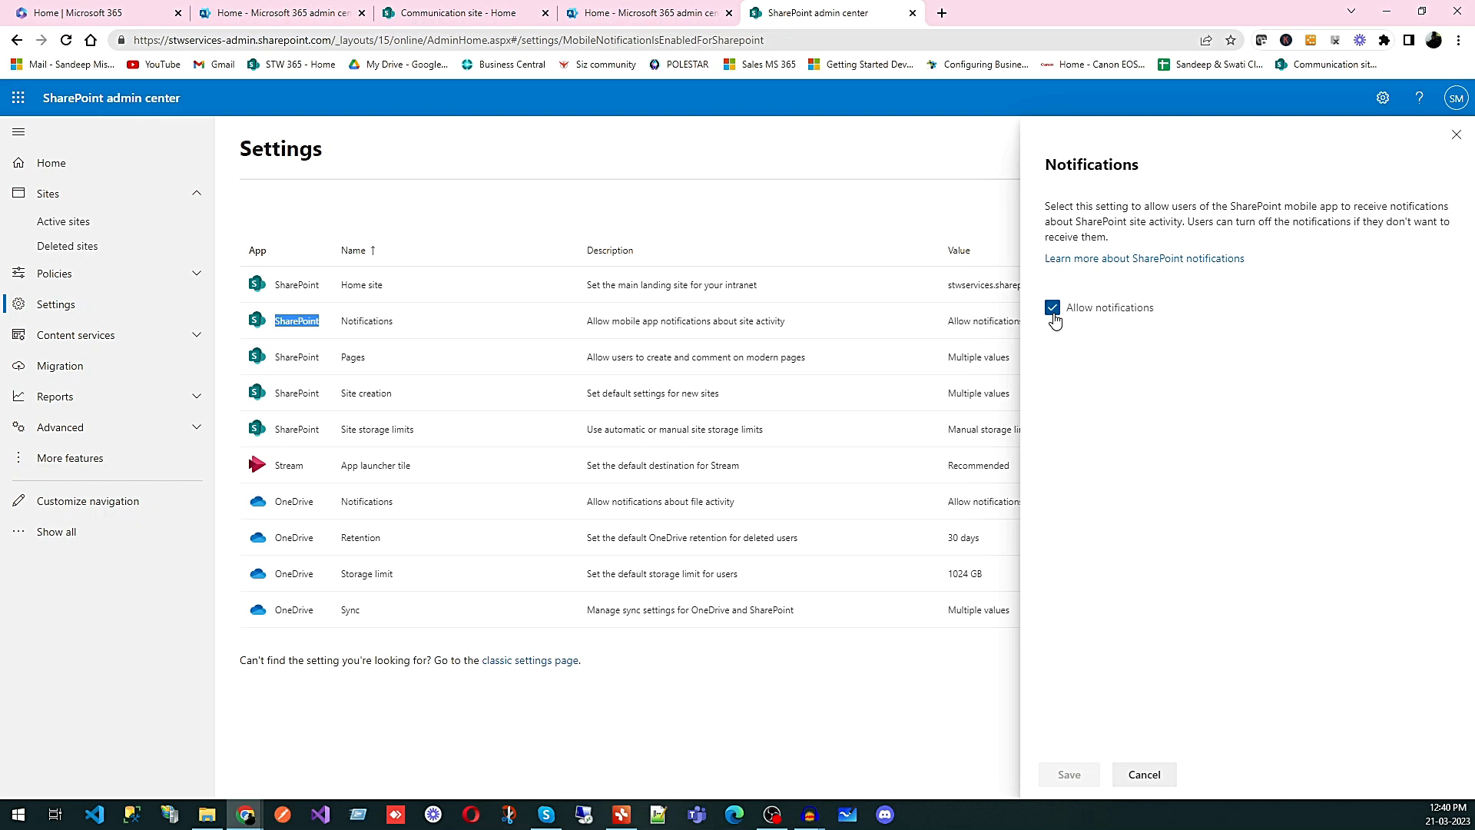
left_click(1144, 776)
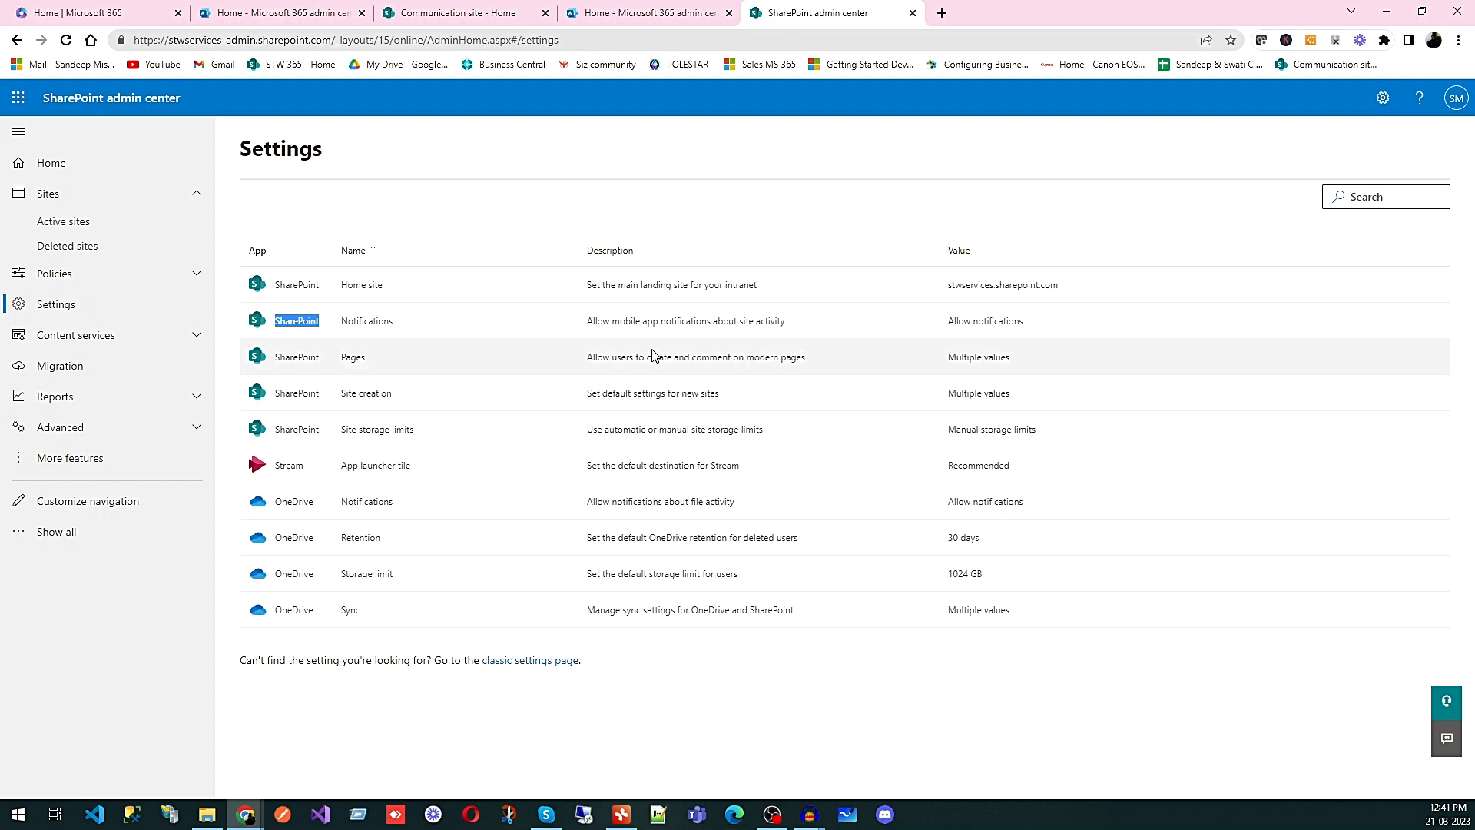
double_click(296, 357)
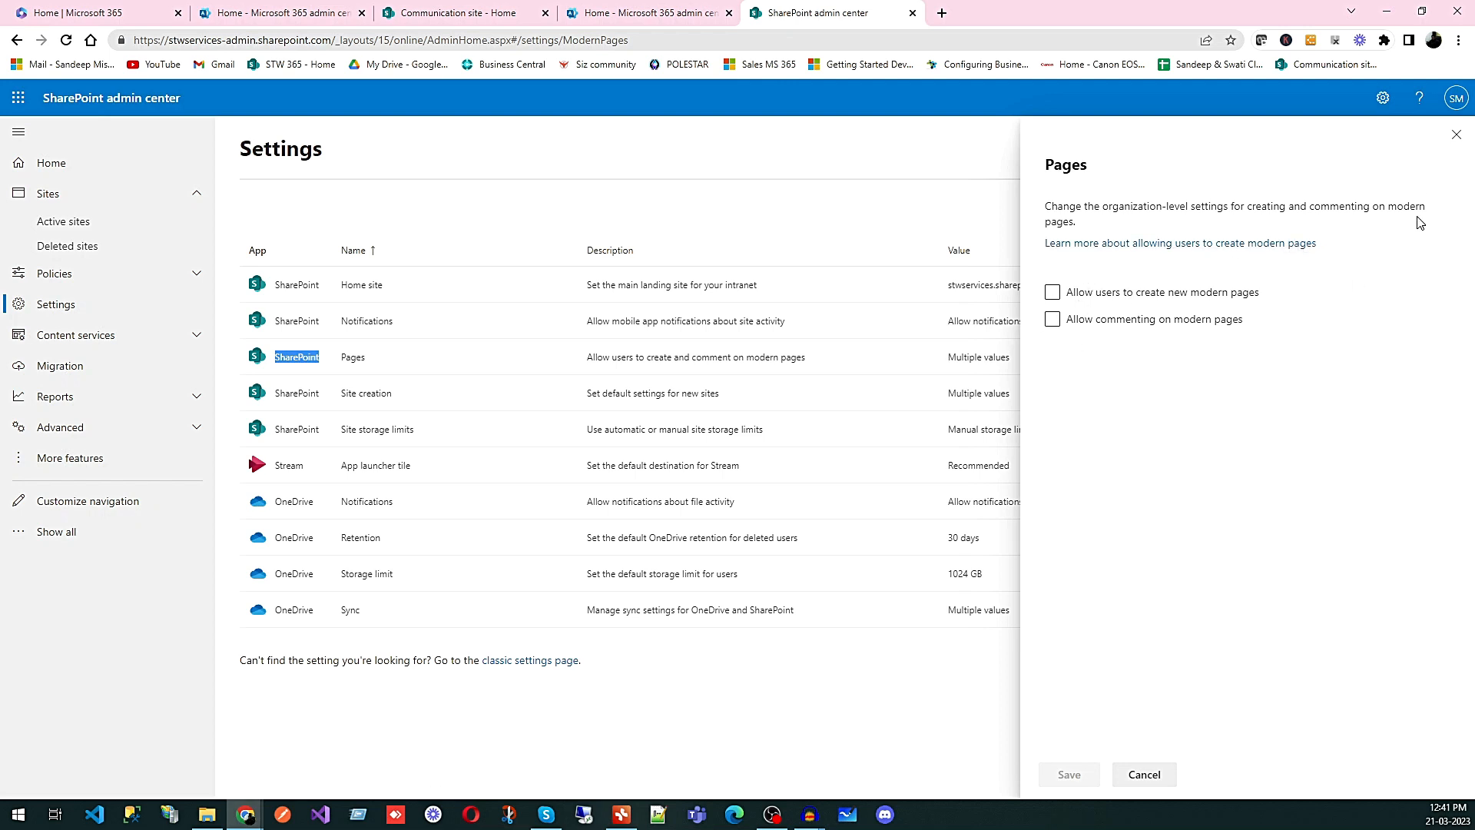
left_click(1457, 138)
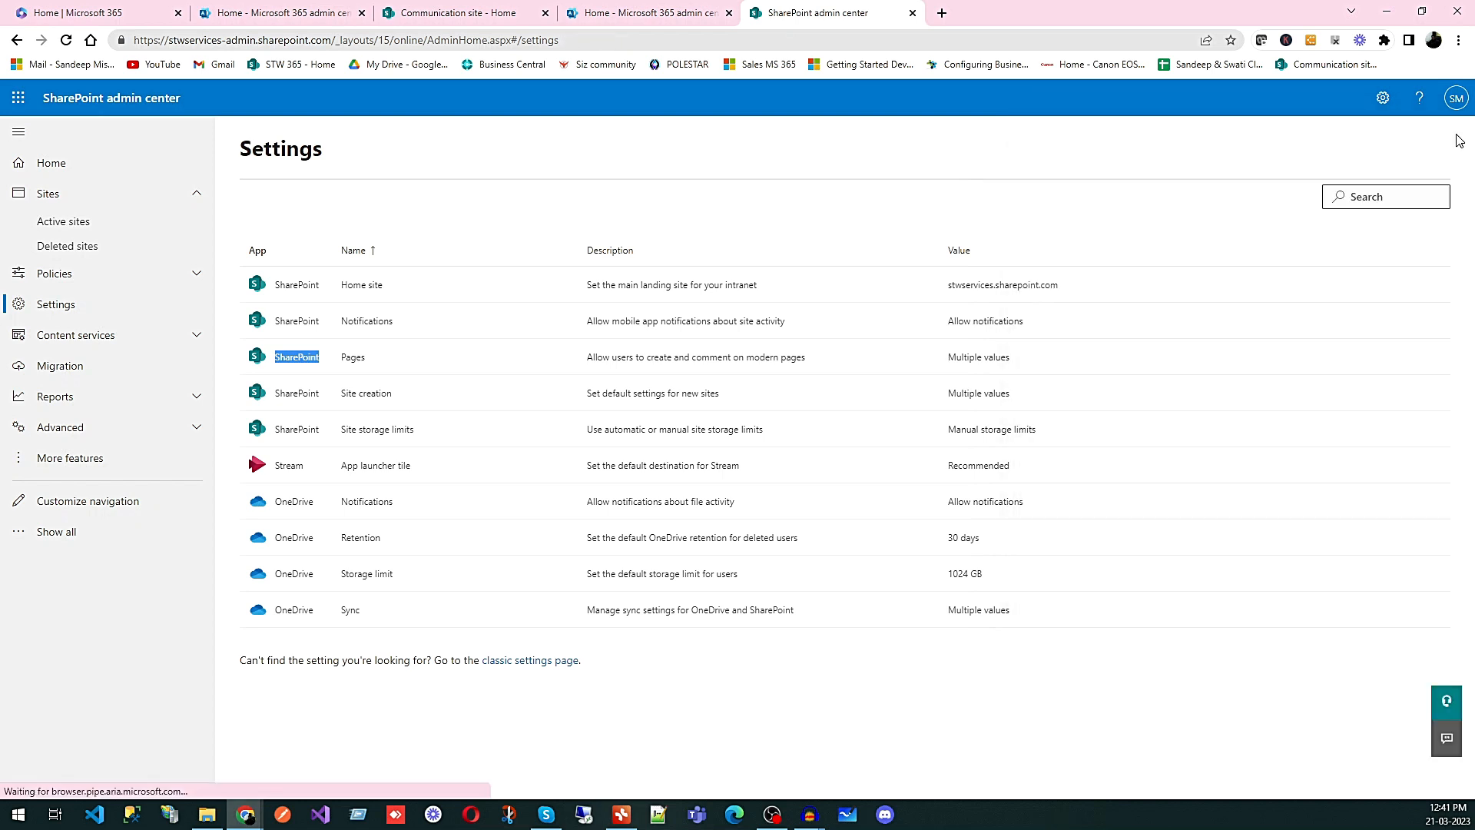
Review the Site creation settings, including the team site path and default time zone choices, and close them without saving
double_click(295, 394)
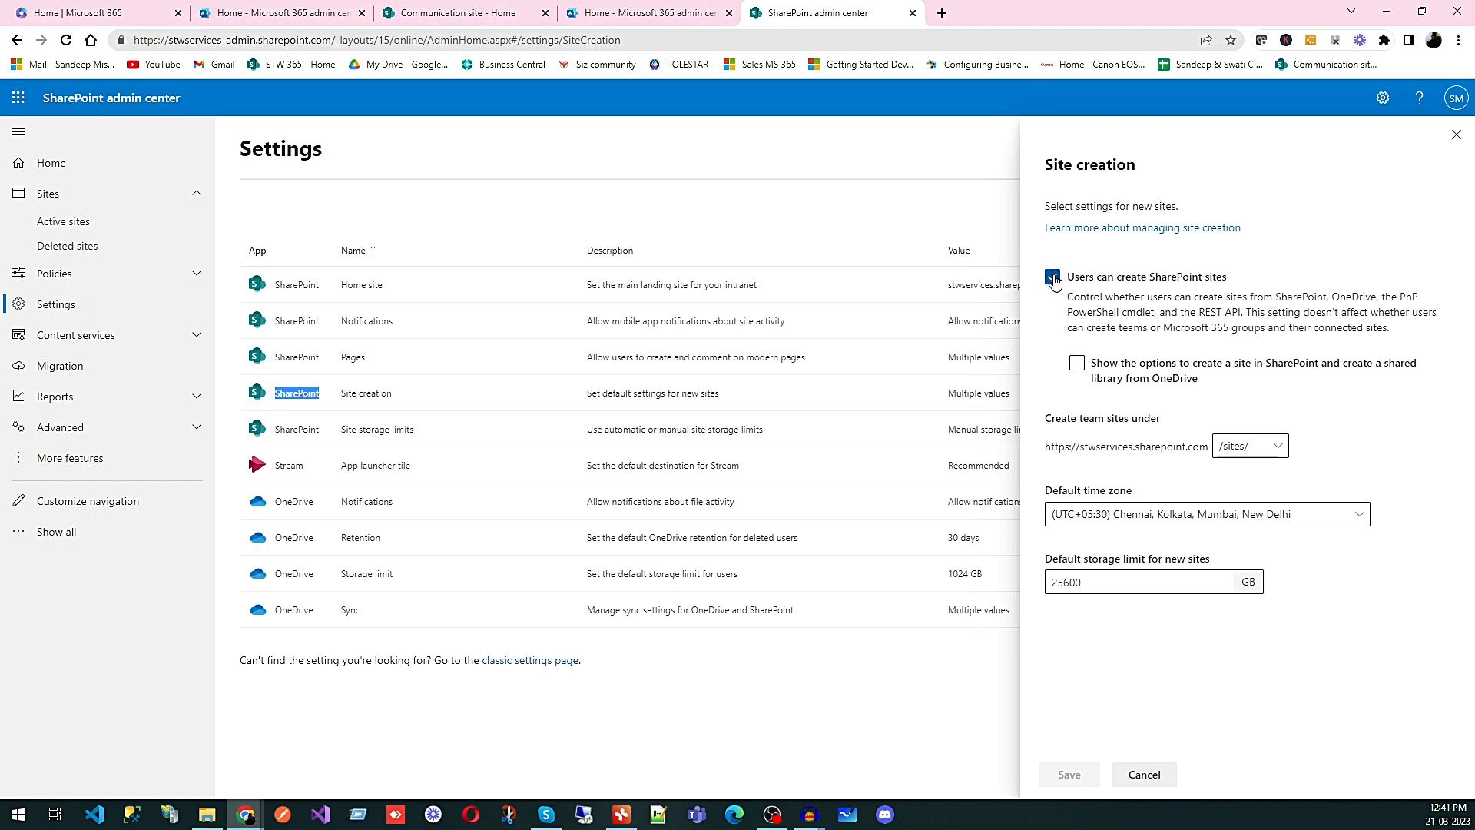
left_click(1277, 448)
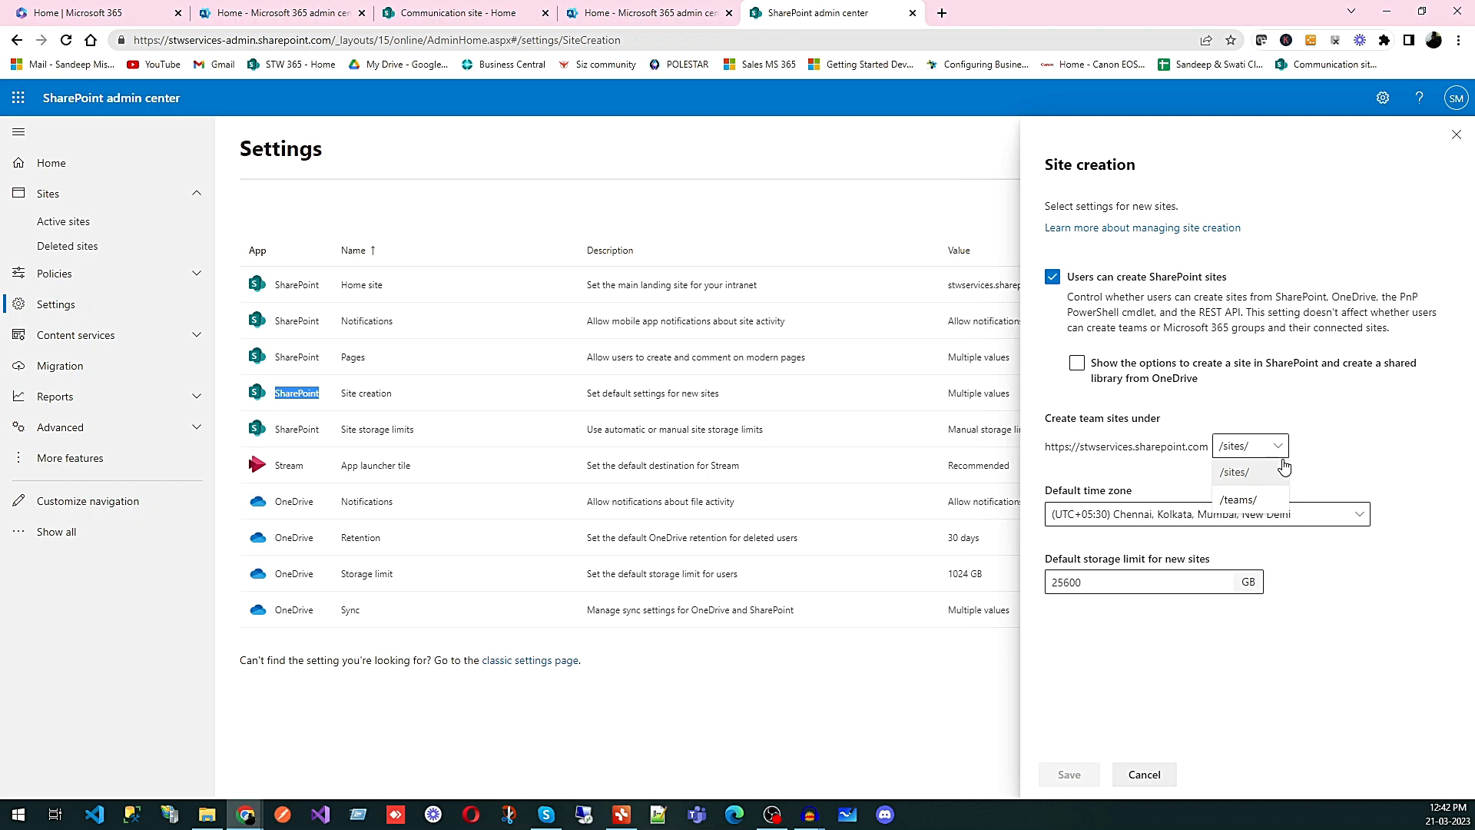
left_click(1319, 459)
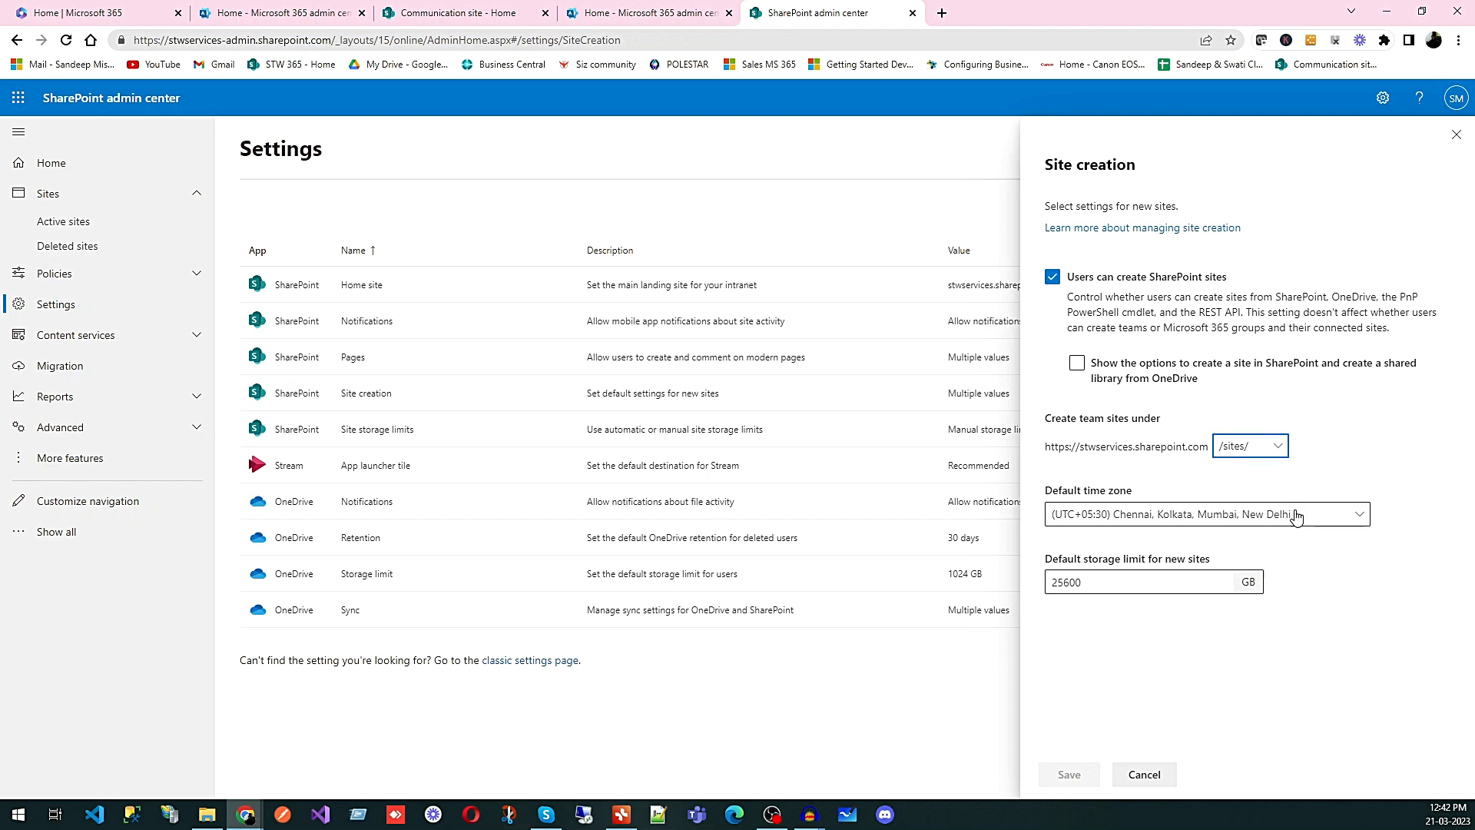
left_click(1359, 518)
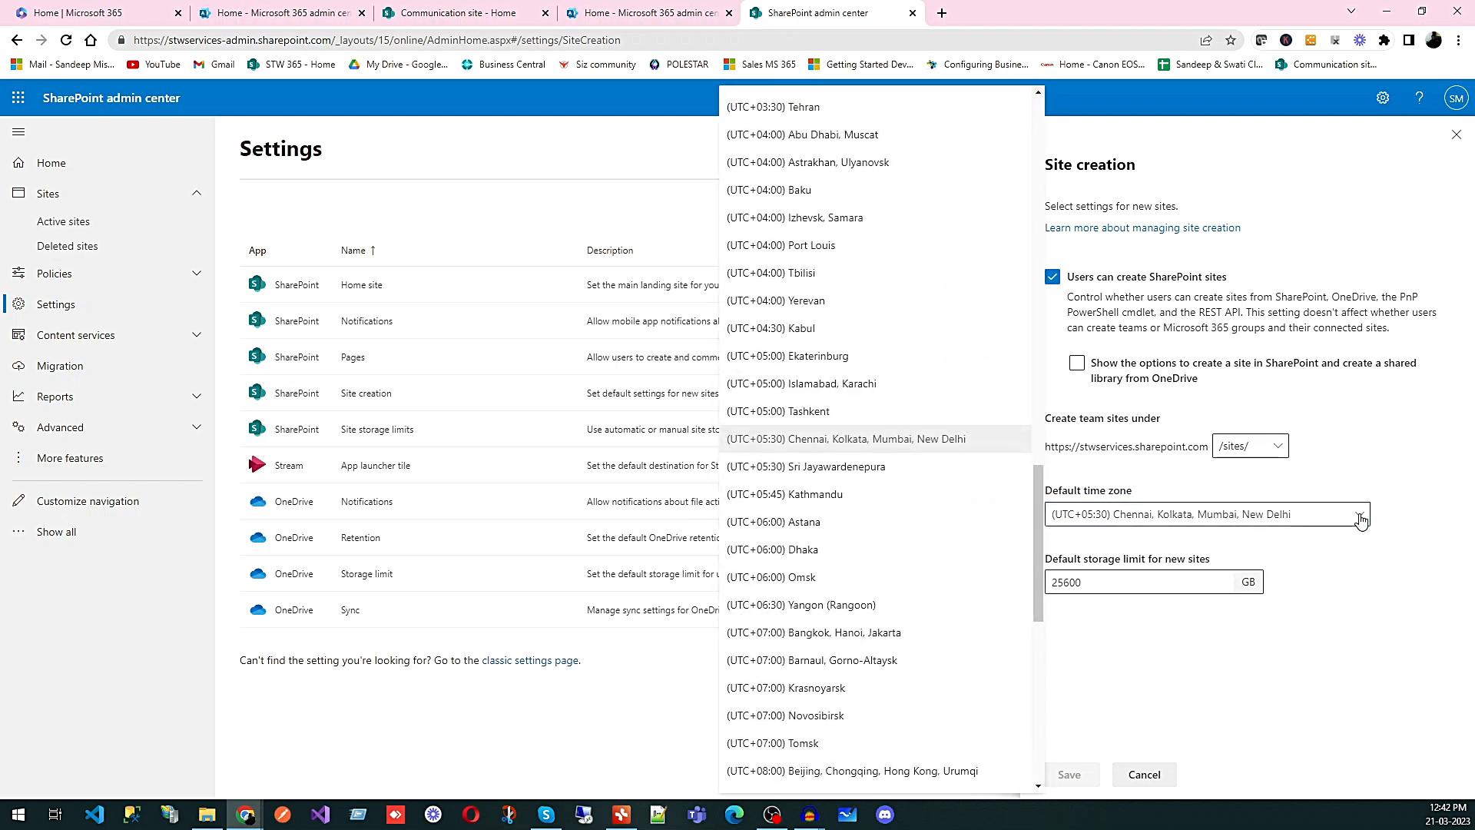
left_click(1402, 451)
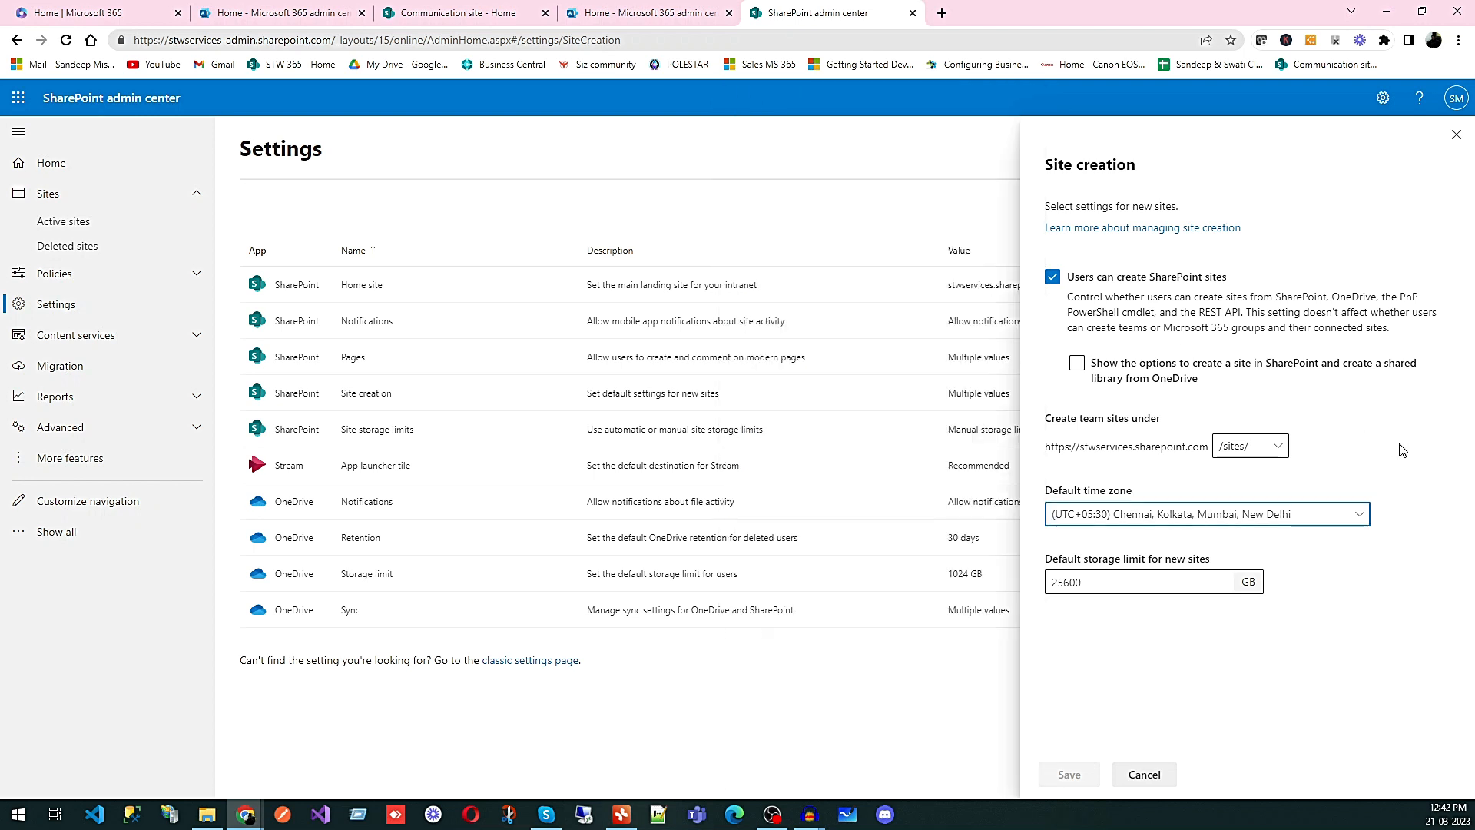
left_click(1144, 775)
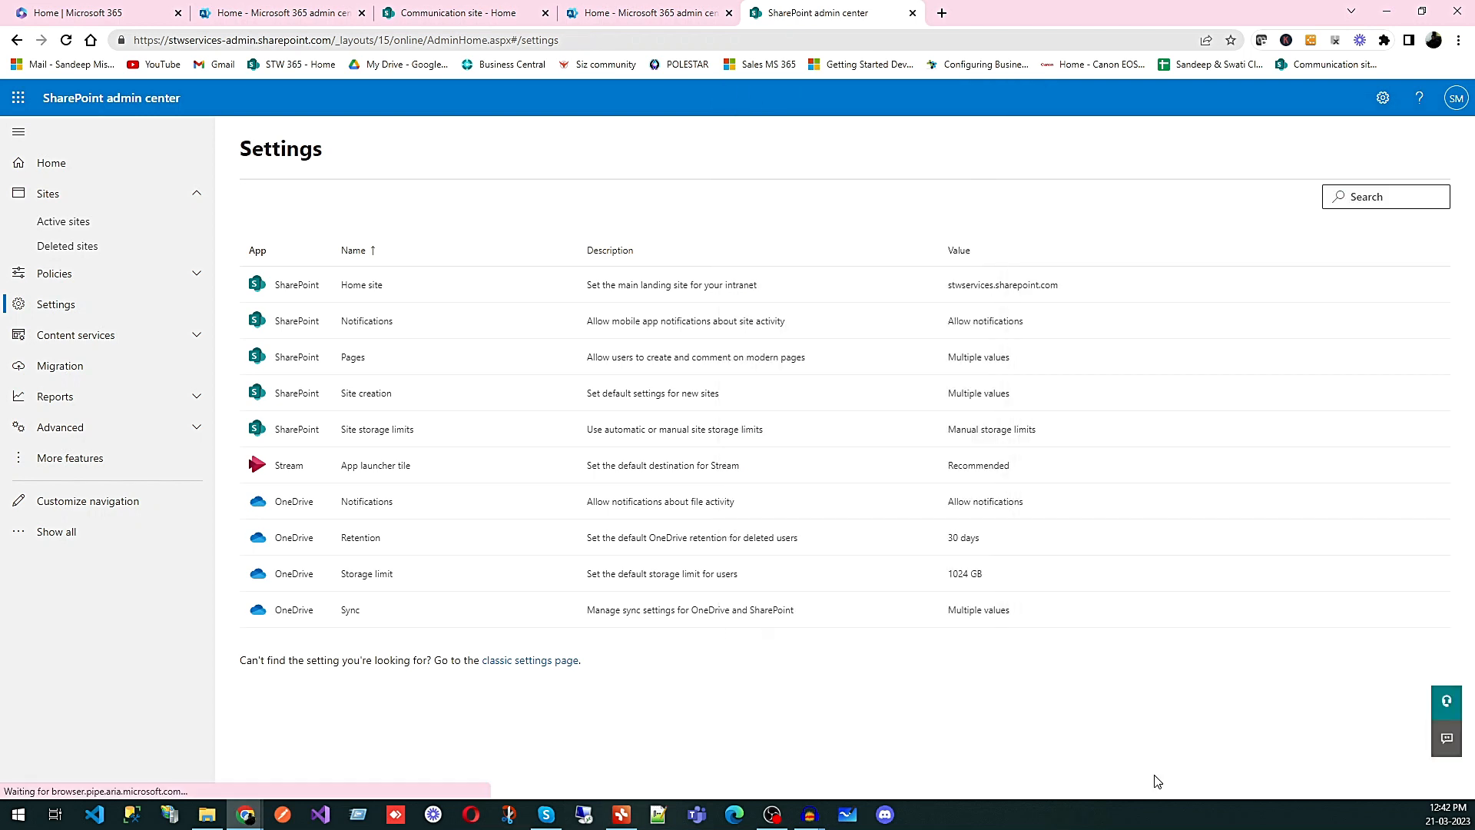
Examine the Automatic and Manual options of the Site storage limits setting and close it without saving
left_click(380, 432)
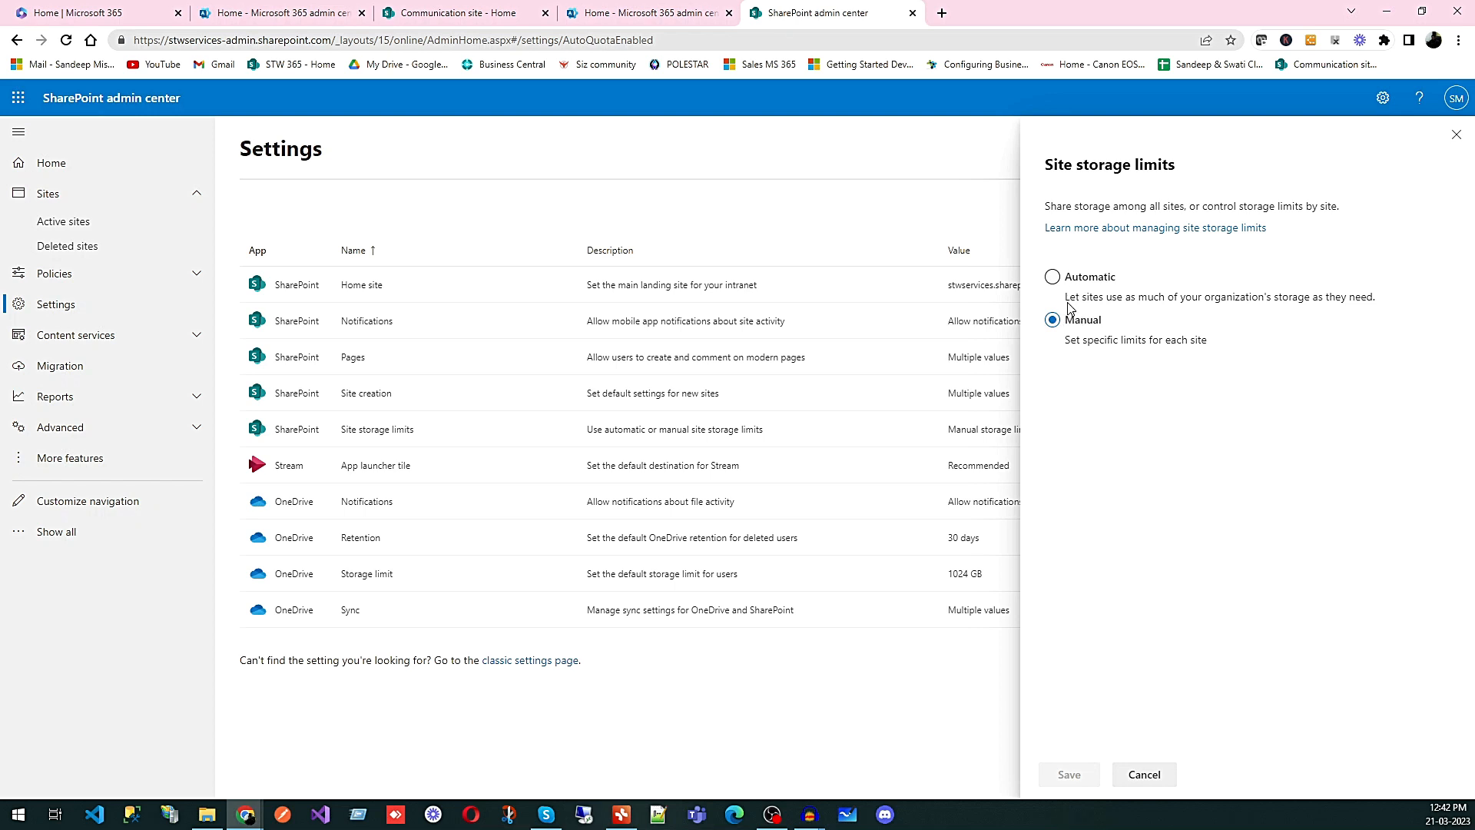
left_click(1076, 289)
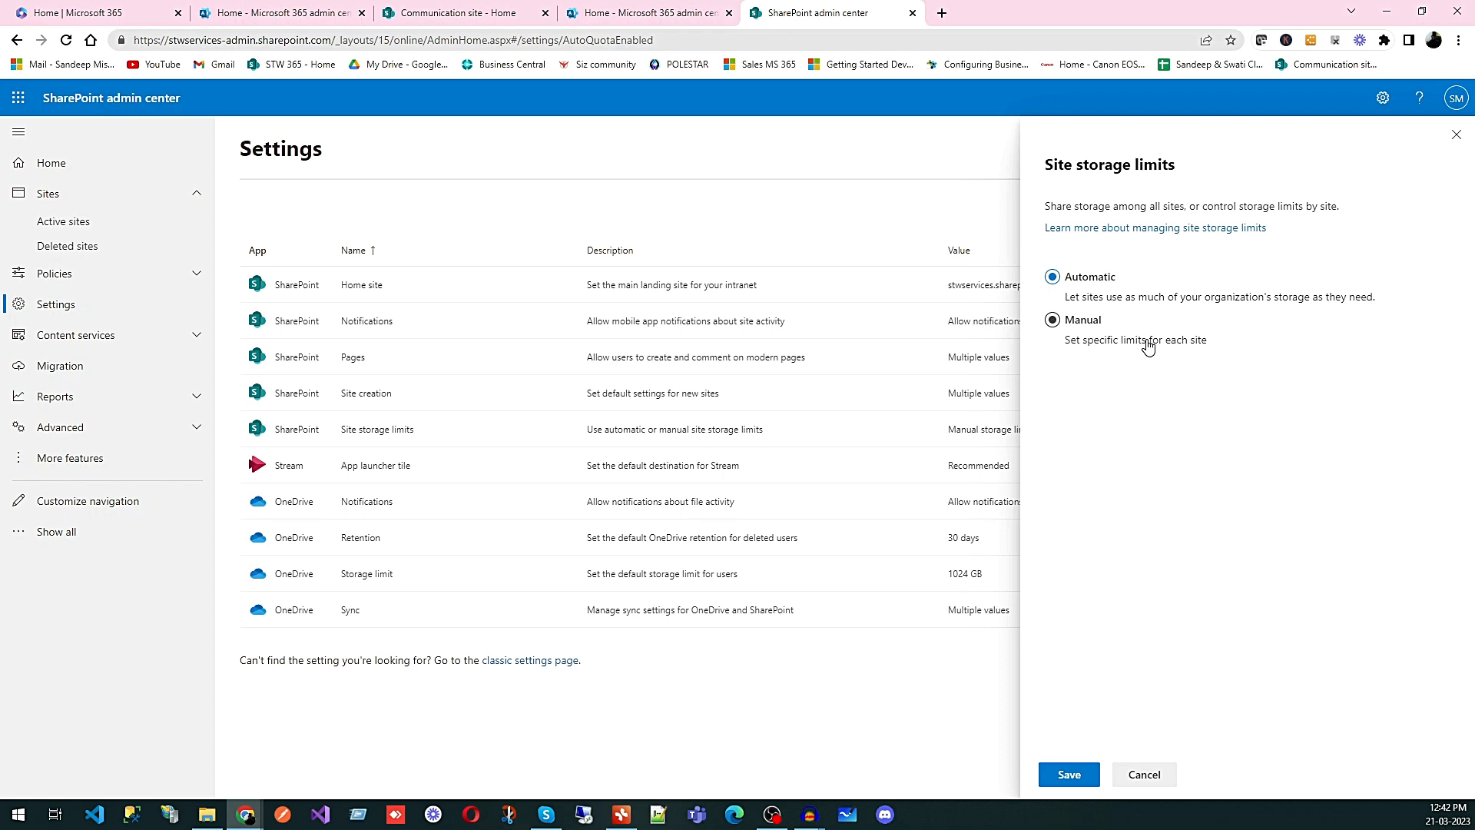
left_click(1083, 321)
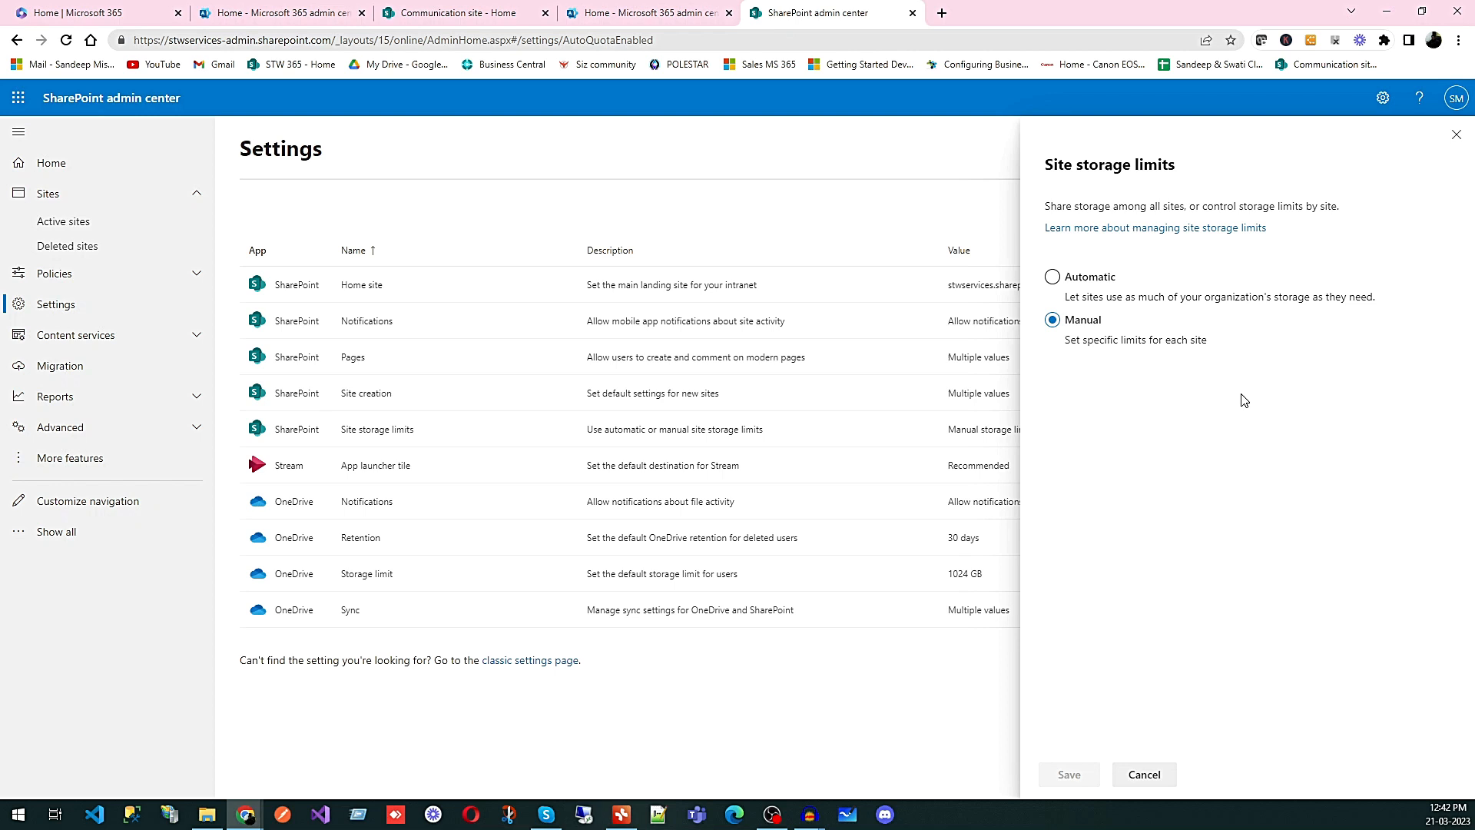
left_click(1456, 135)
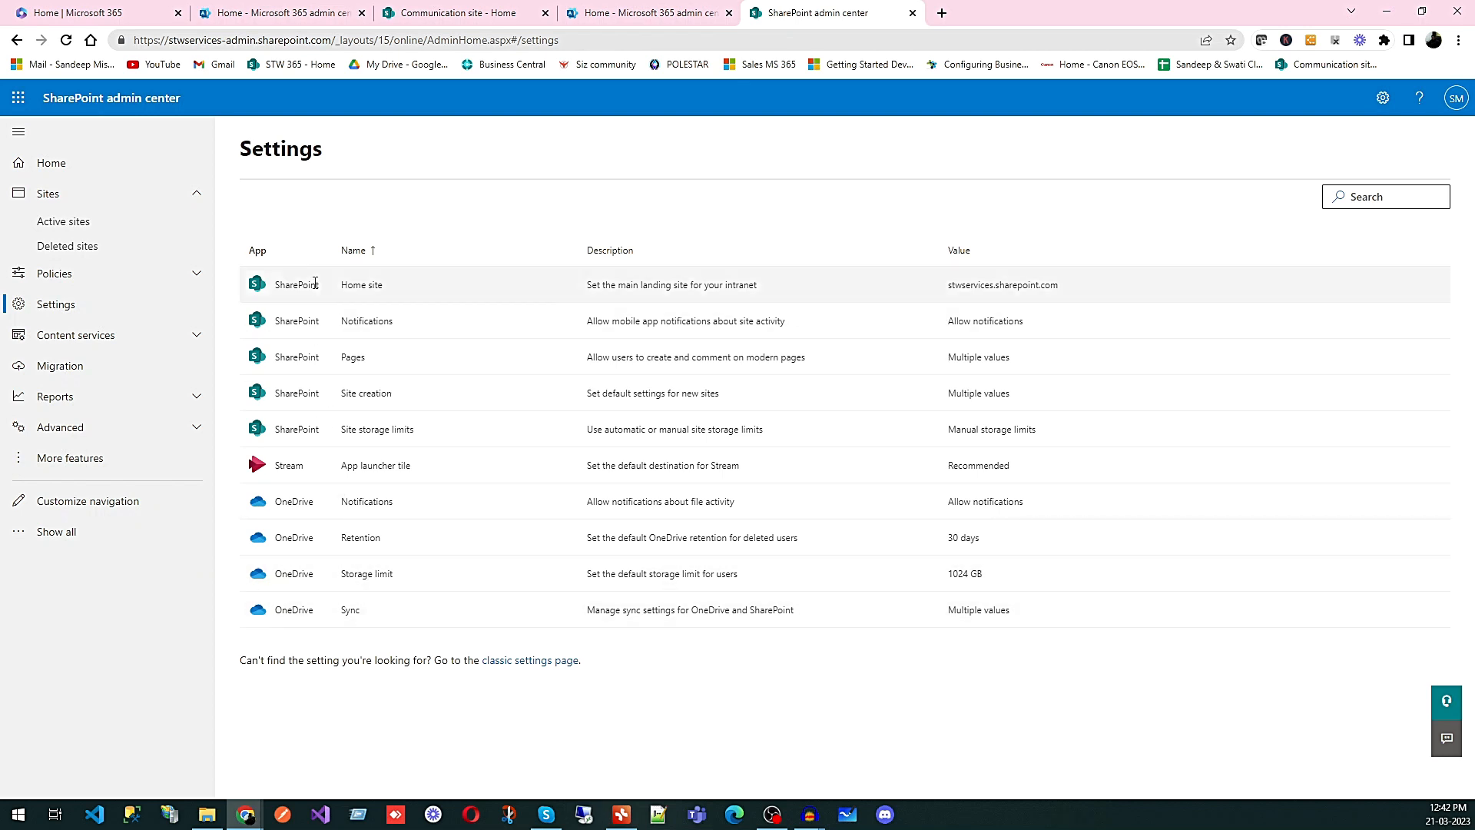
Expand the Content services, Reports and Advanced navigation groups and open the navigation customization options
left_click(123, 343)
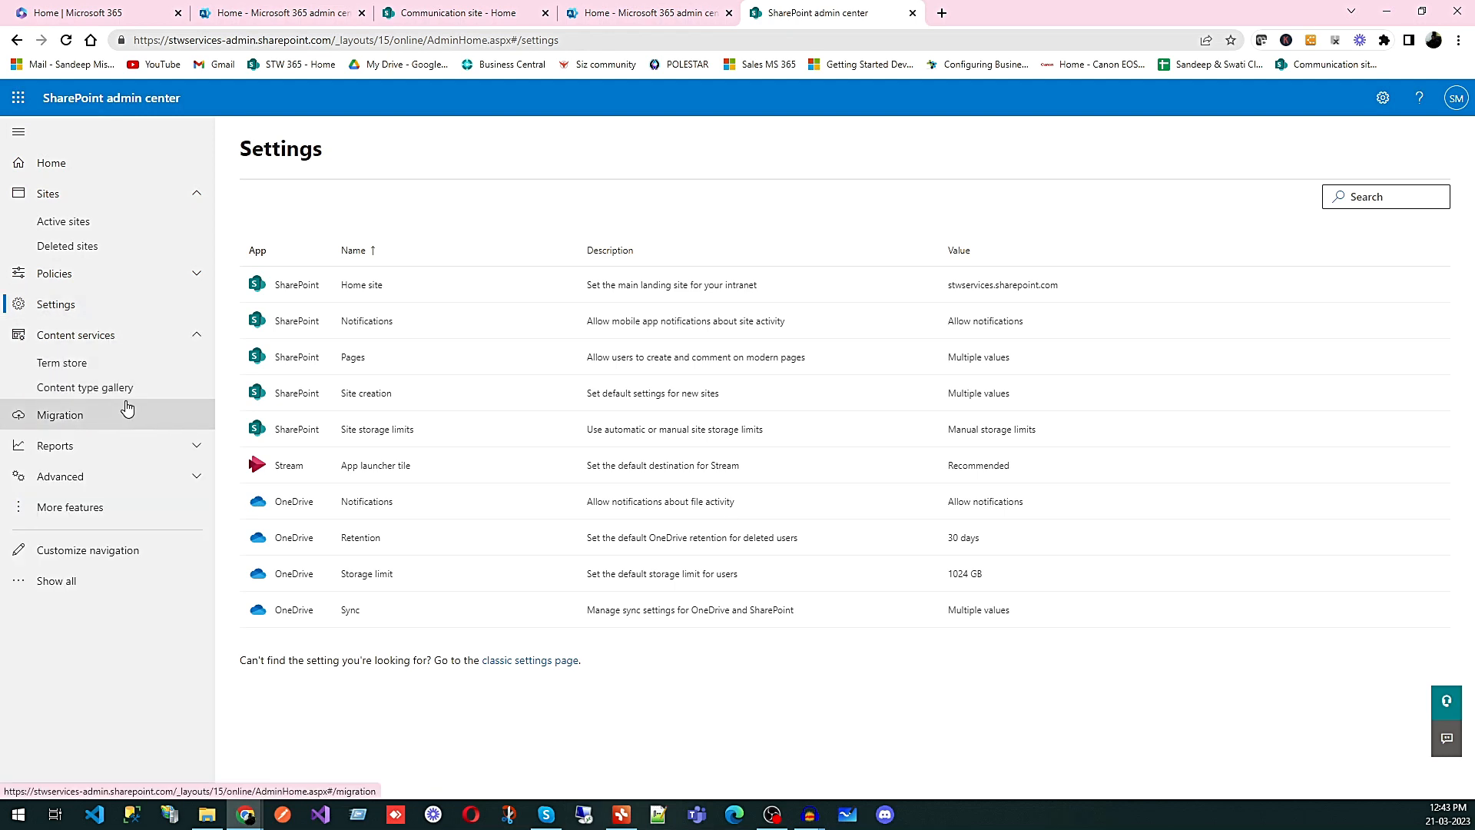
left_click(101, 447)
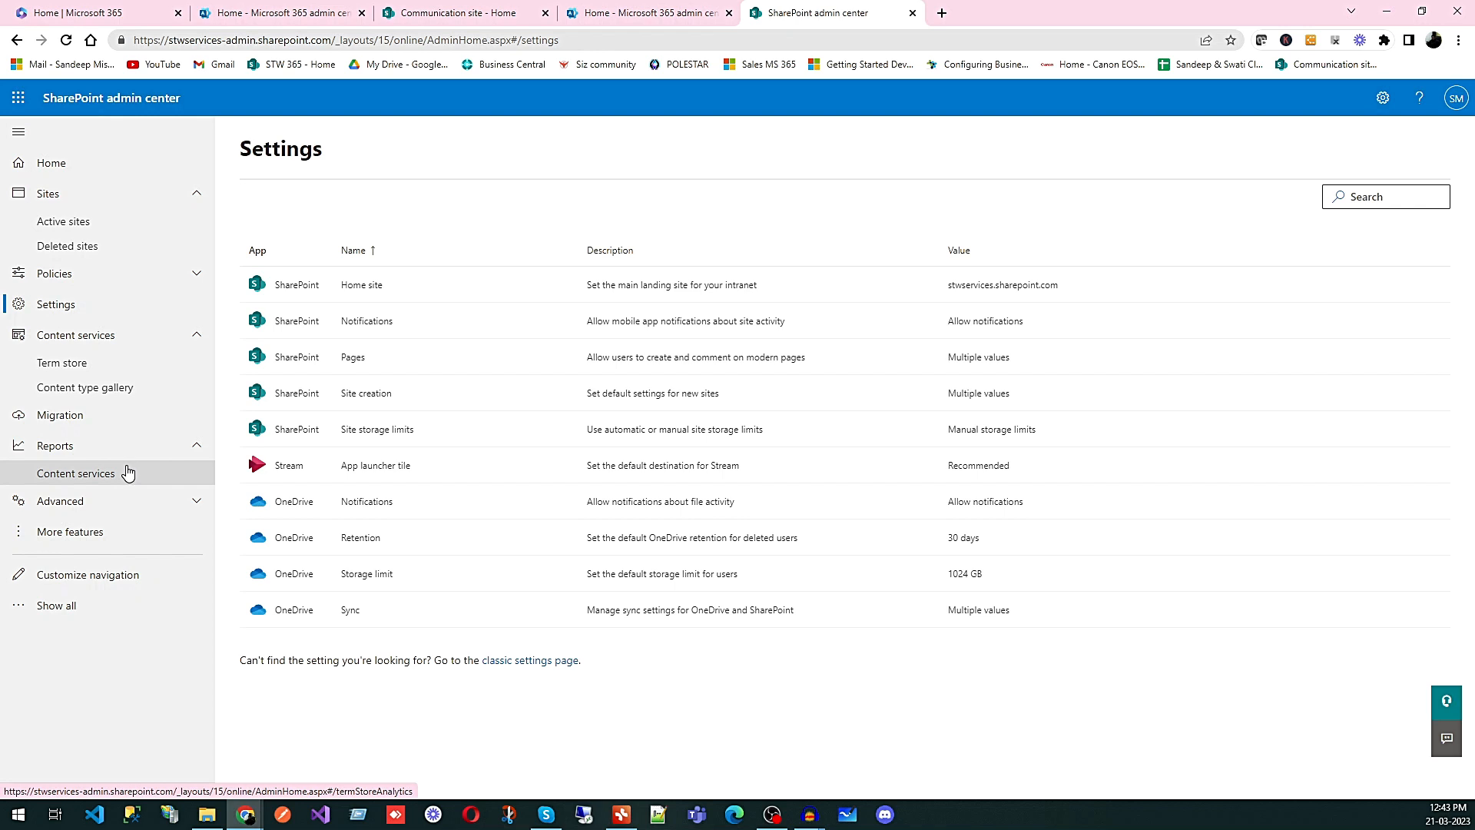
left_click(138, 501)
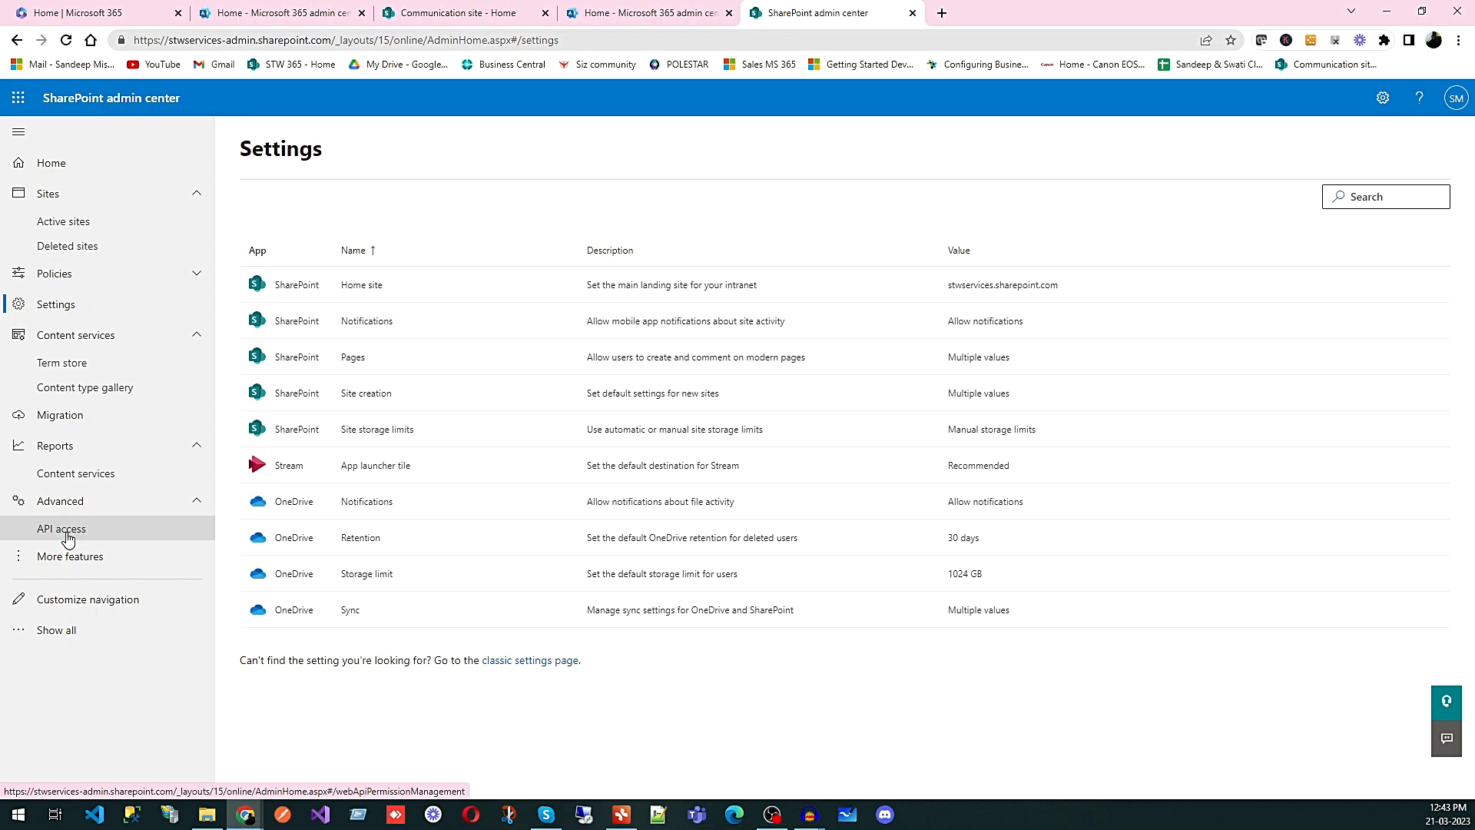
left_click(115, 609)
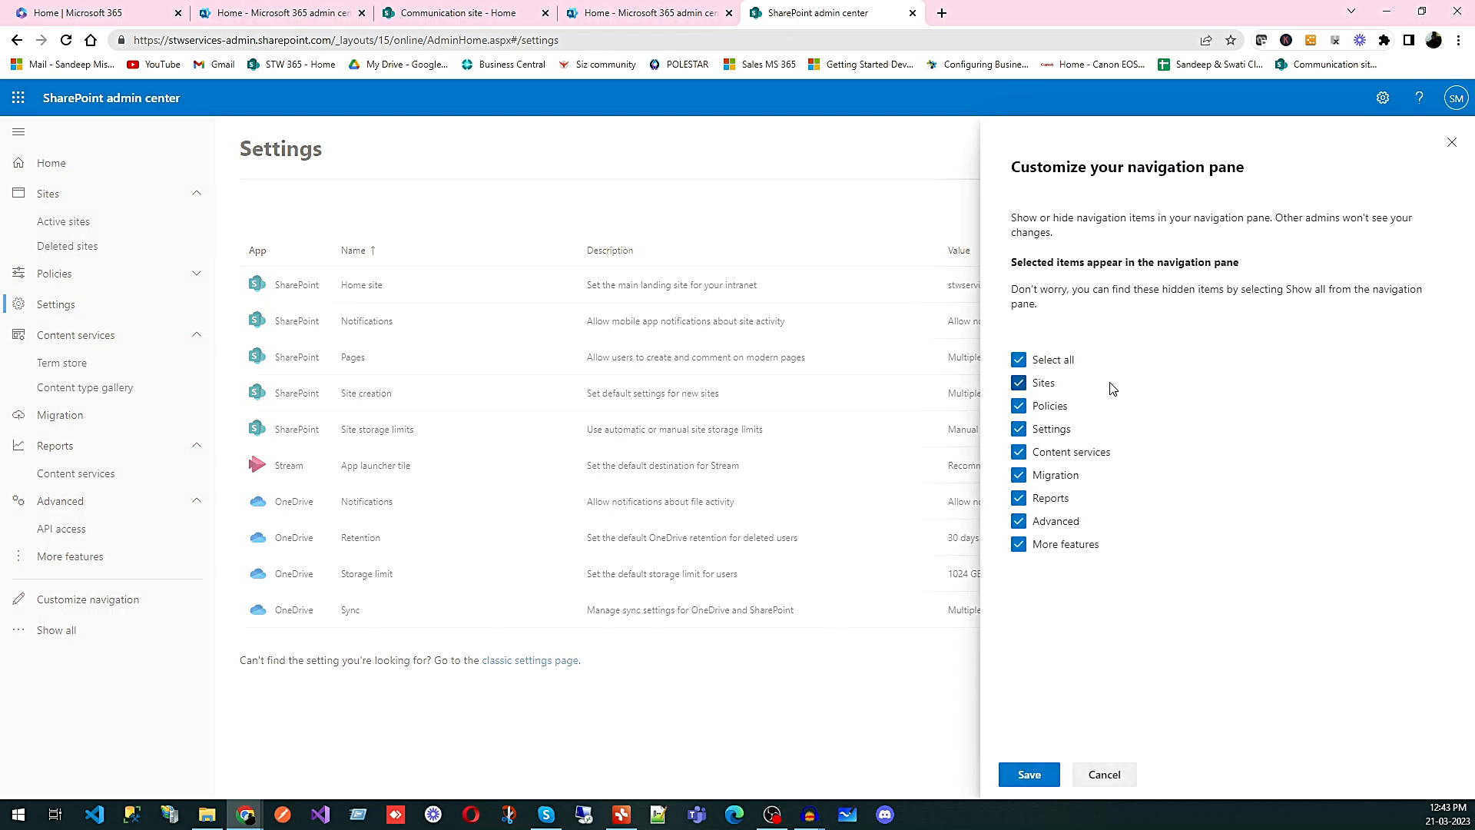